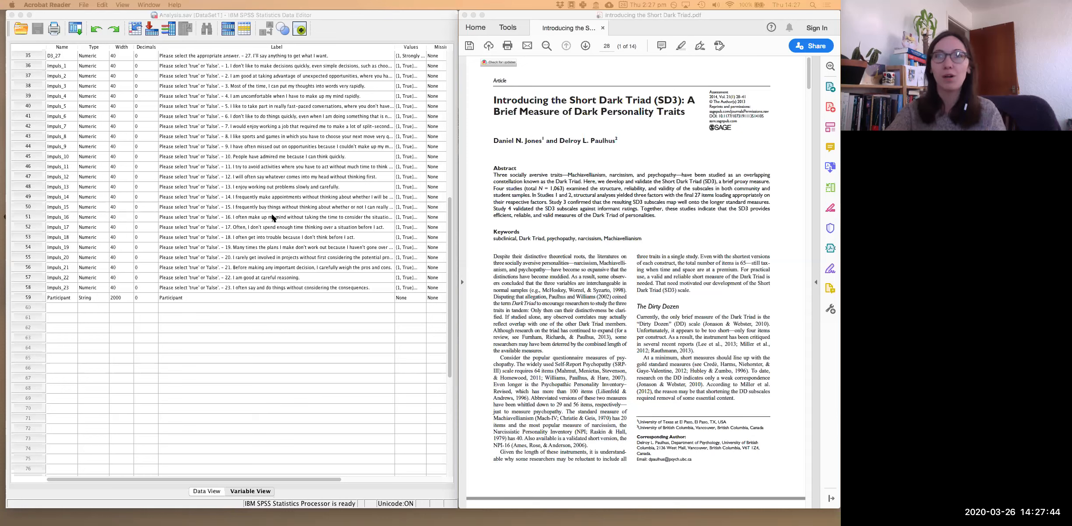
- Review the question labels of the Short Dark Triad variables, starting with the first two items
left_click(279, 202)
scroll(229, 107, "up", 10)
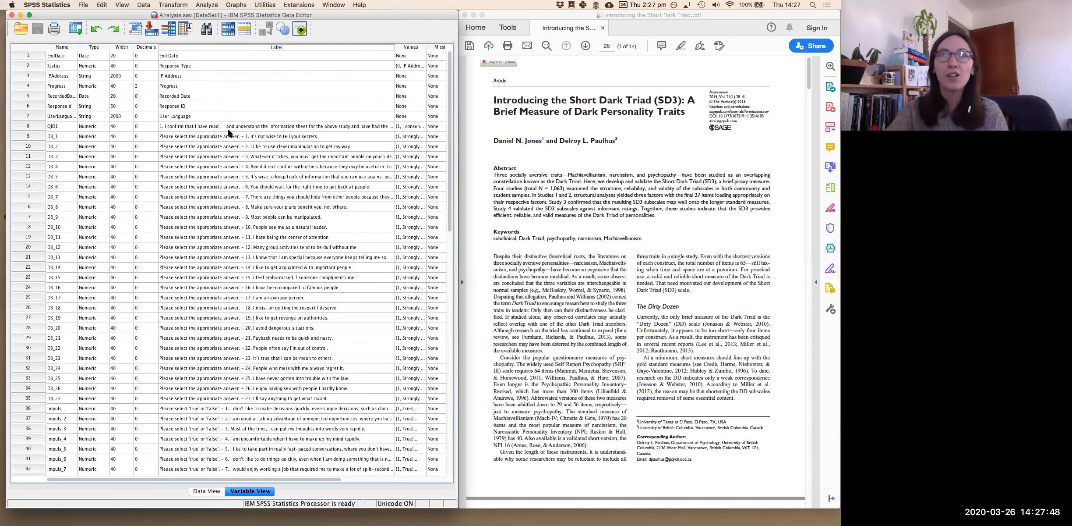
left_click(263, 46)
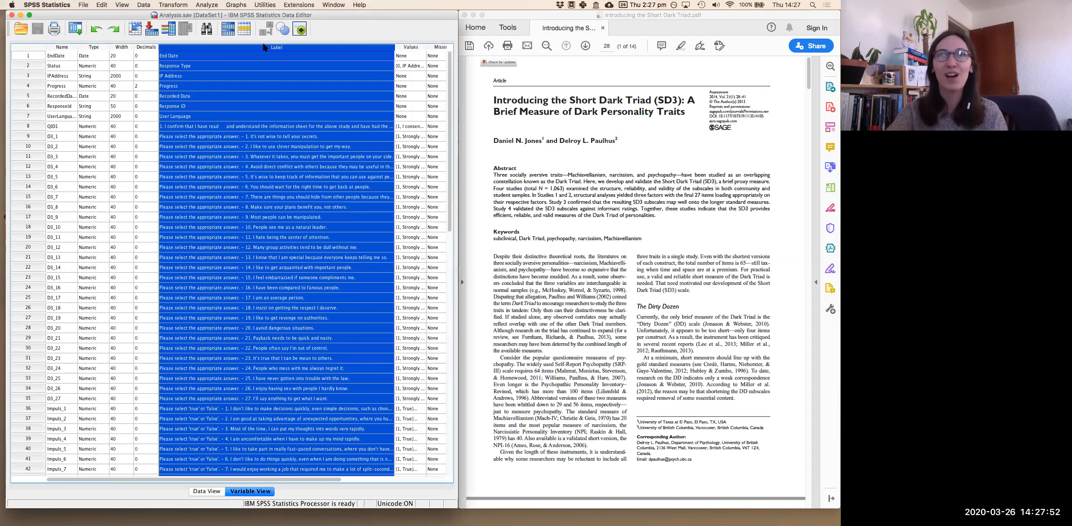
left_click(264, 140)
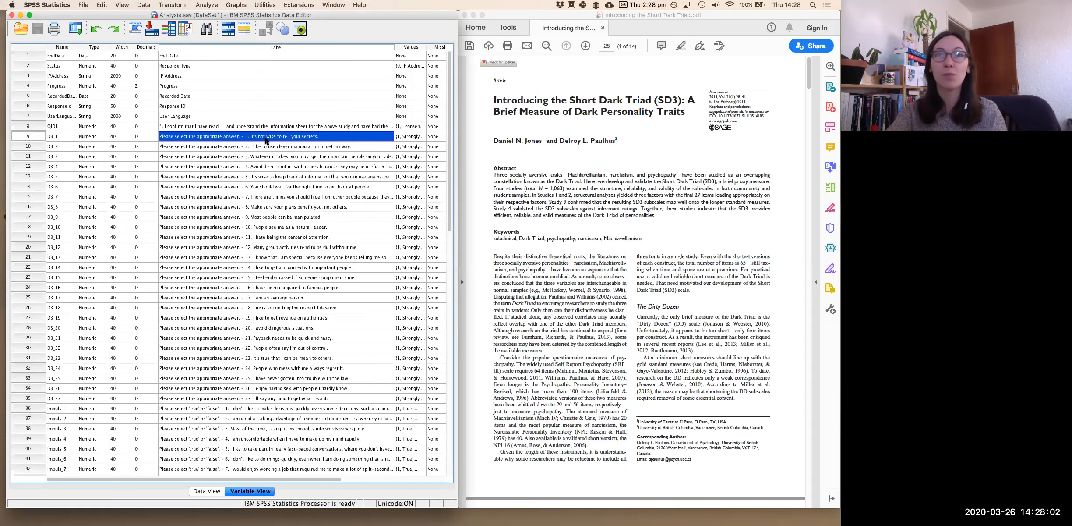
left_click(310, 148)
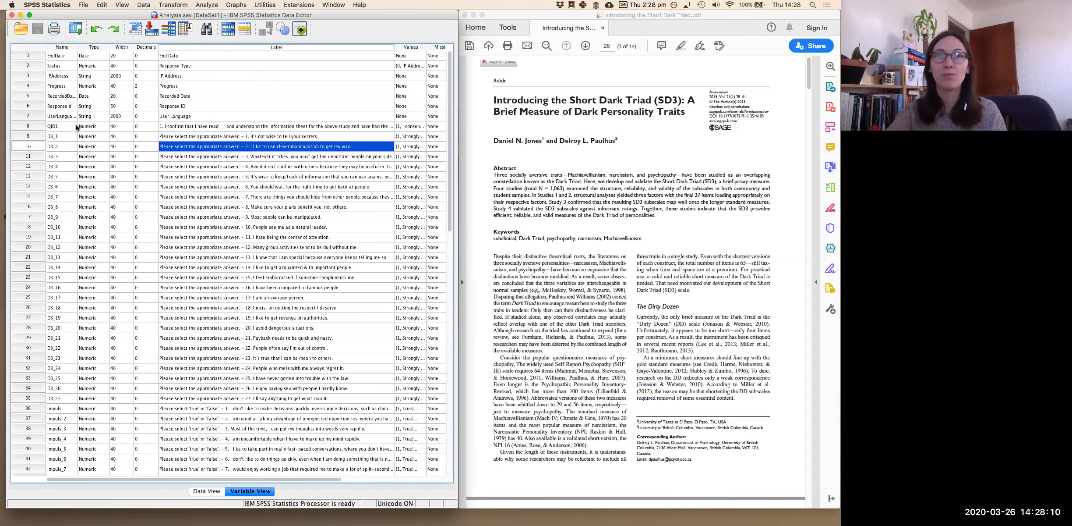
- Look through the variable names from D3_1 to D3_27 and check the label of the last item
left_click(62, 136)
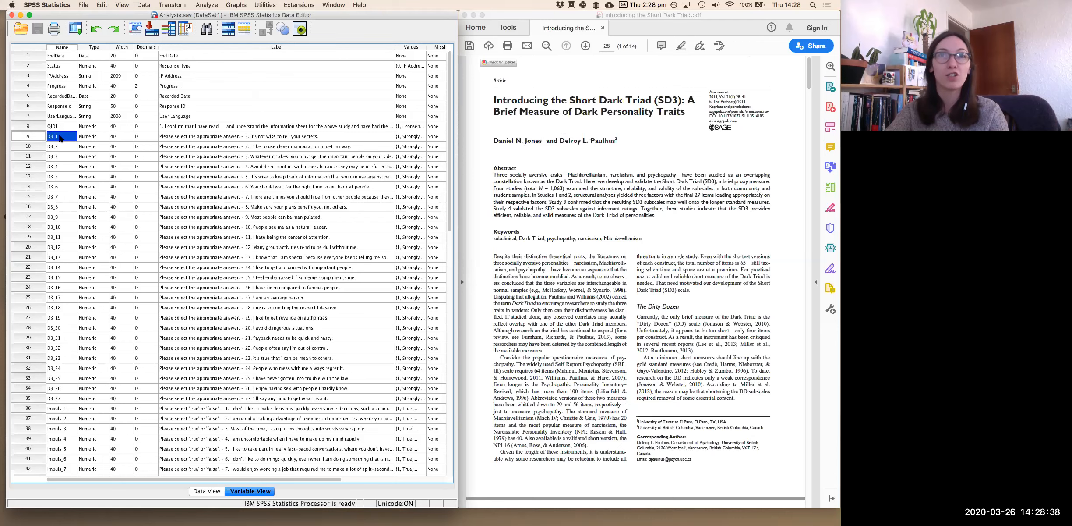
key("Down")
key("Down")
key("Down")
key("Down")
key("Down")
key("Down")
key("Down")
key("Down")
key("Down")
key("Down")
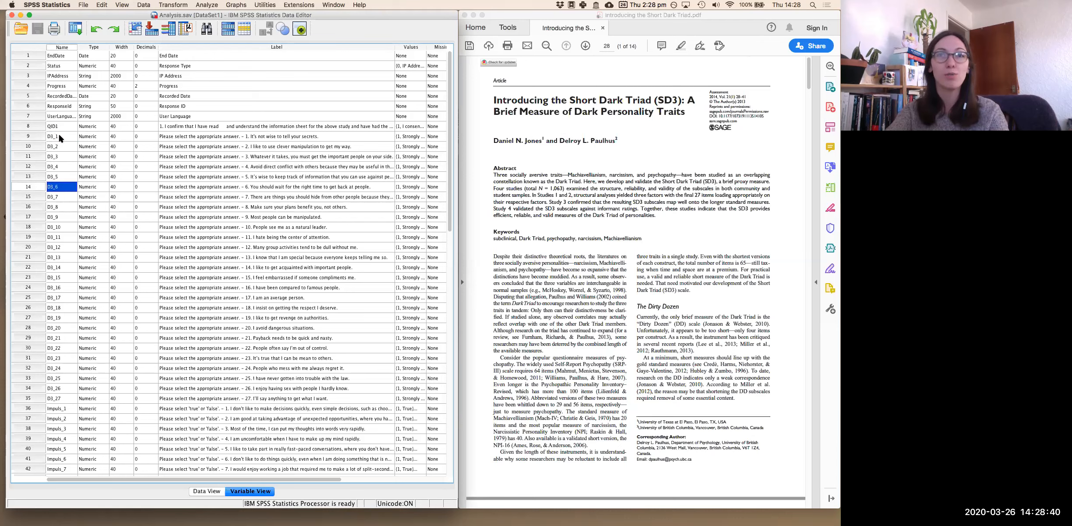
left_click(53, 399)
left_click(270, 397)
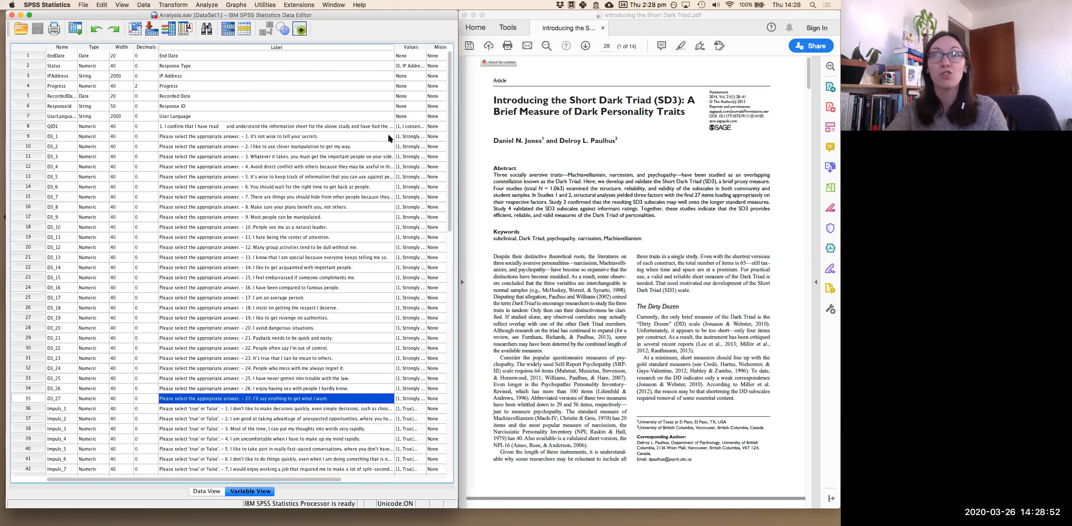
- Inspect the value labels defined for D3_1 and close them without changes
left_click(410, 137)
left_click(421, 136)
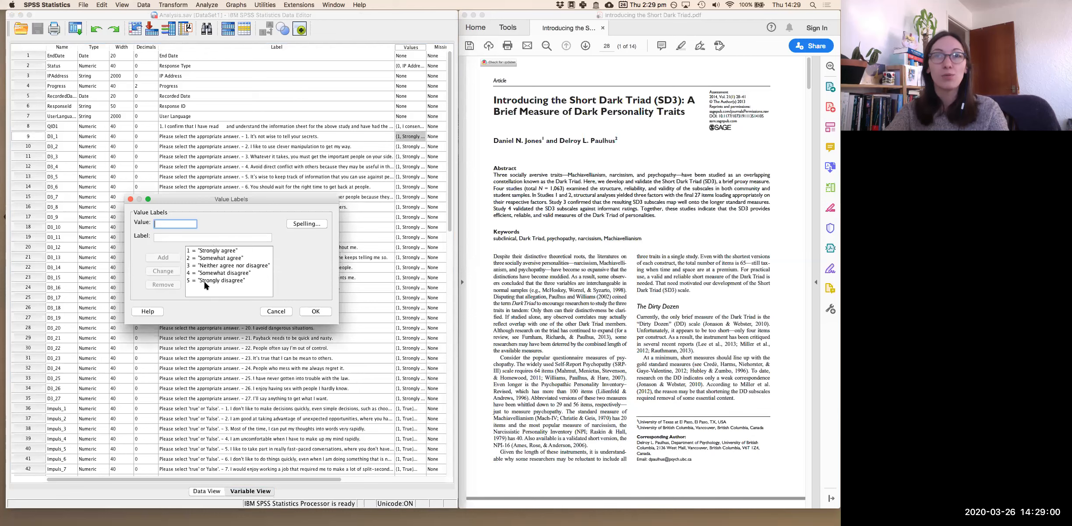
left_click(275, 311)
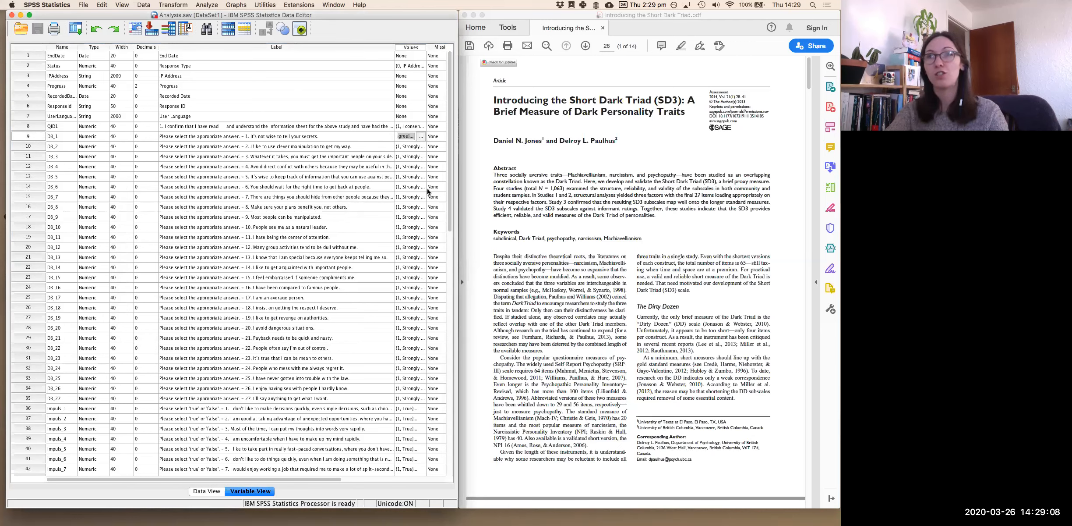
- Switch to the Short Dark Triad article in Acrobat Reader and find the appendix listing the scale's items
left_click(615, 221)
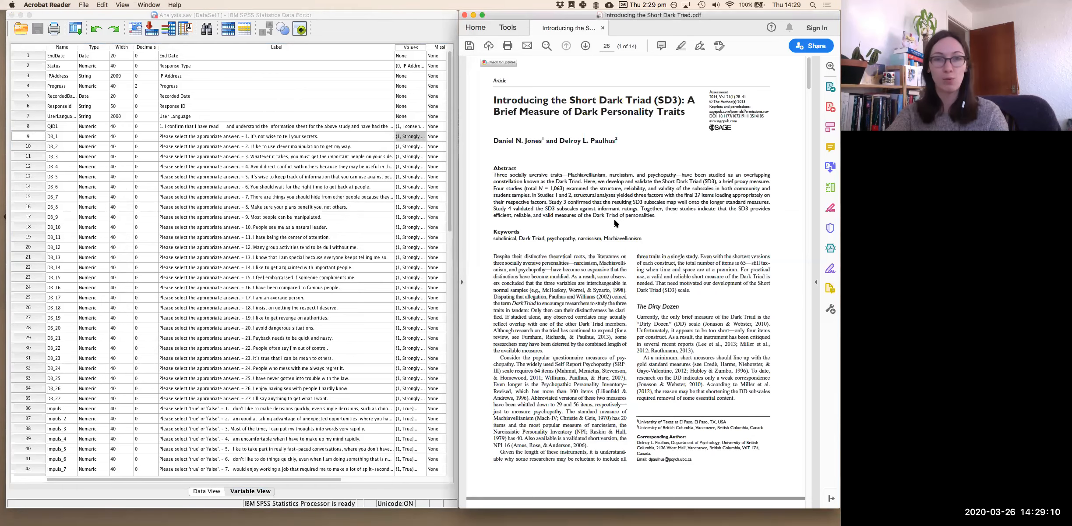
scroll(614, 217, "down", 10)
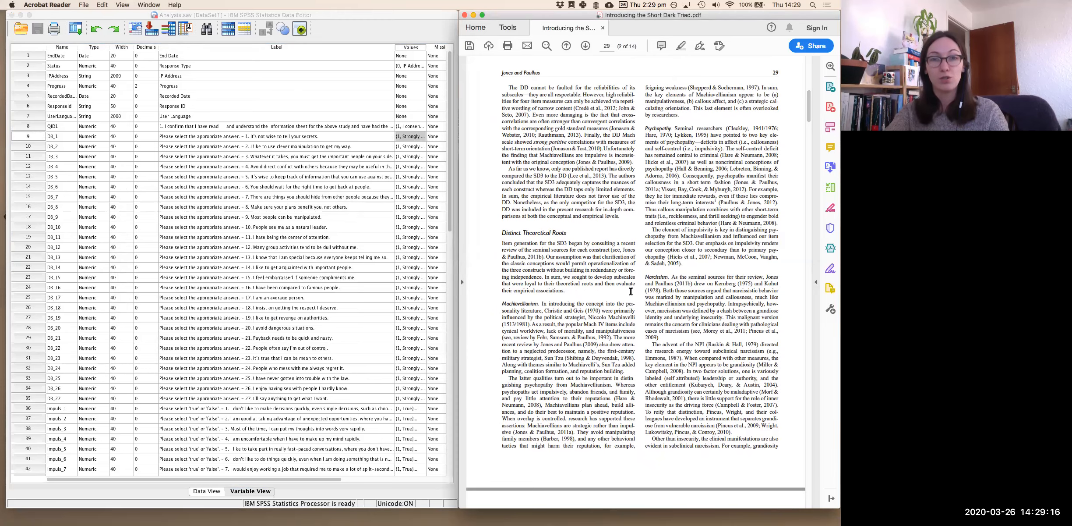
scroll(631, 291, "down", 3)
scroll(630, 290, "down", 20)
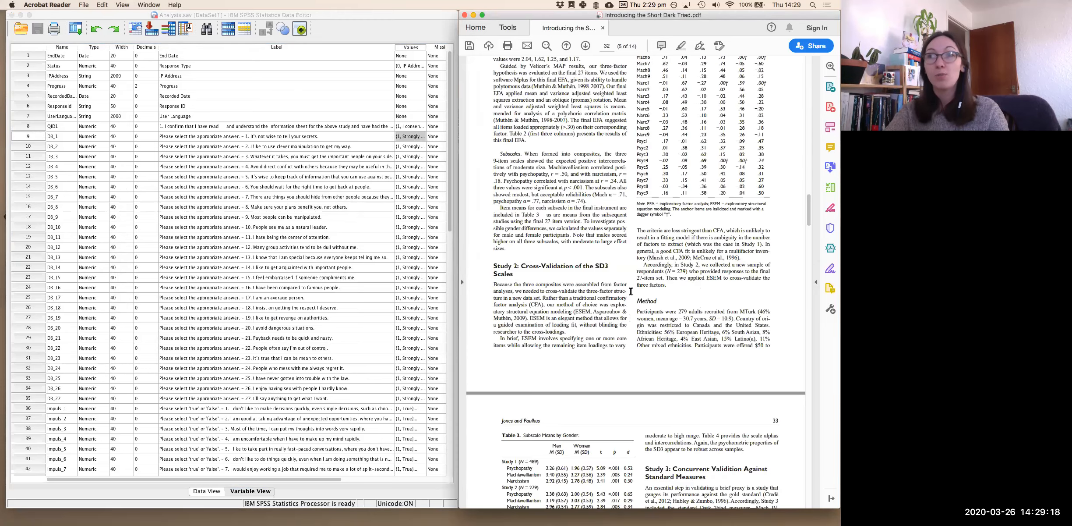
scroll(631, 294, "down", 20)
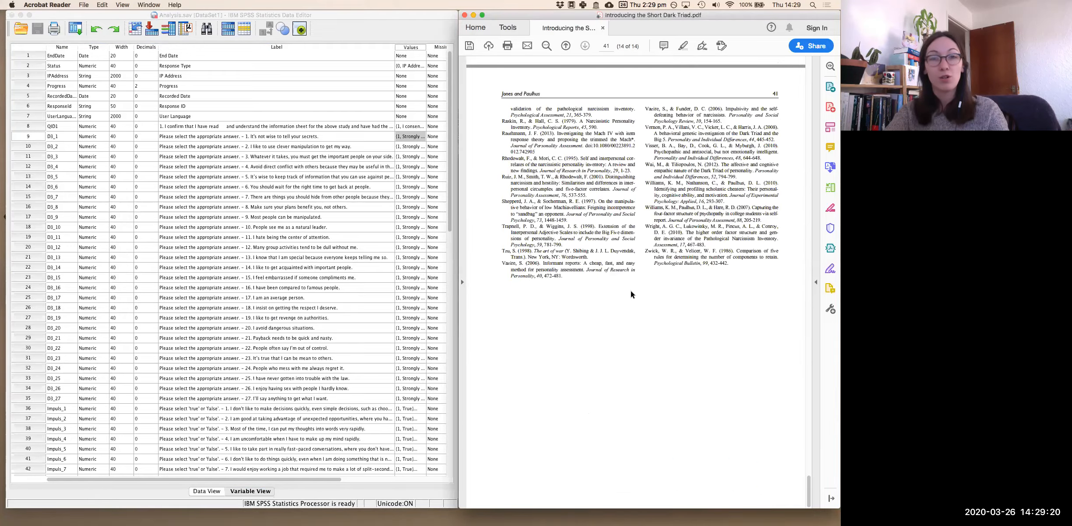
scroll(631, 292, "up", 12)
scroll(630, 291, "up", 8)
scroll(630, 291, "down", 5)
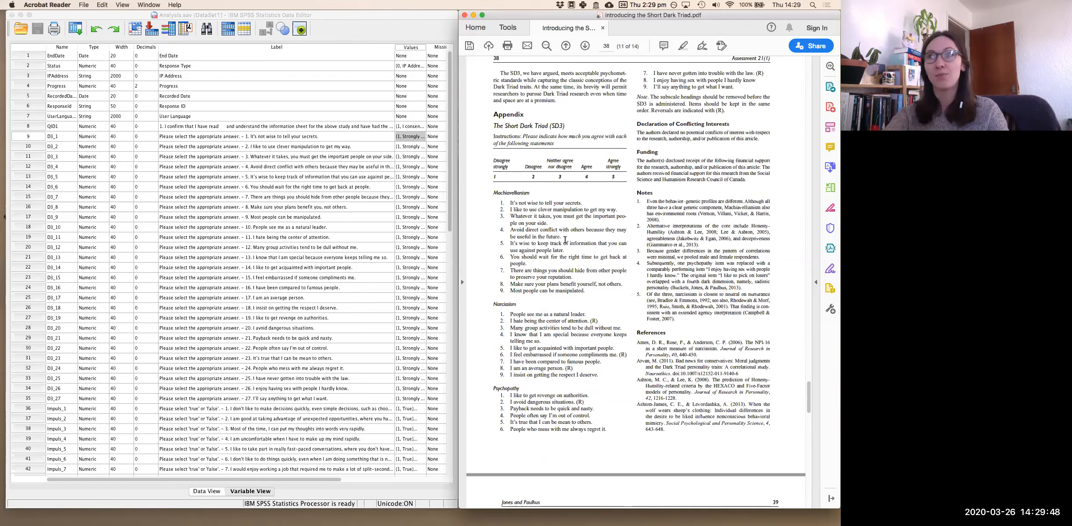
- Compare the nine Machiavellianism items in the article's appendix with the labels of D3_1 to D3_9 in SPSS
left_click_drag(511, 202, 585, 291)
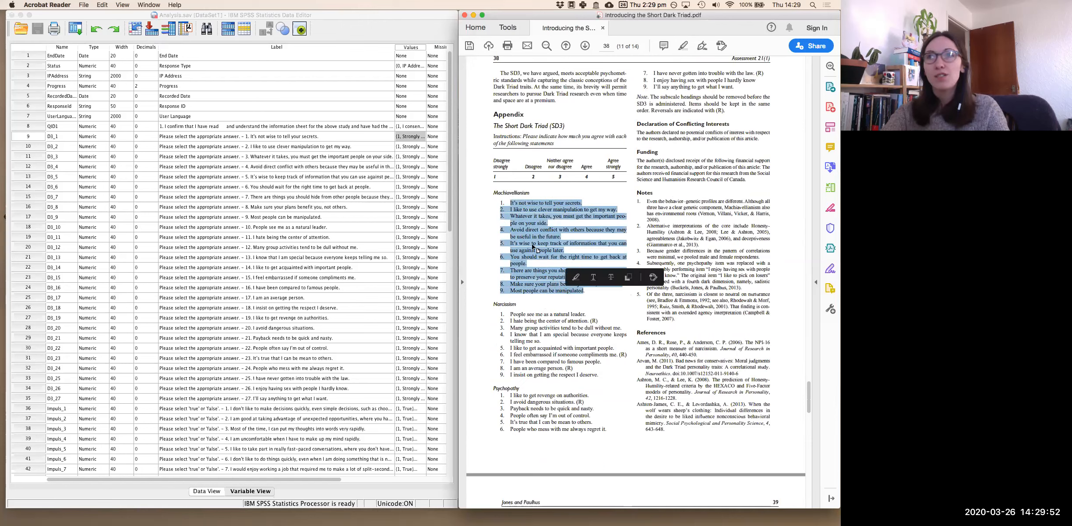
left_click_drag(493, 193, 568, 295)
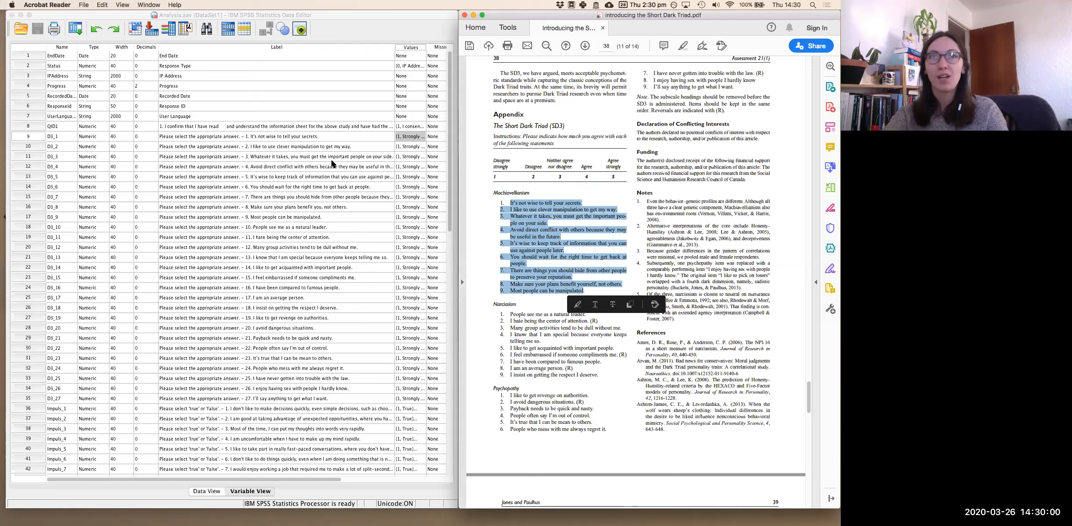
left_click(329, 136)
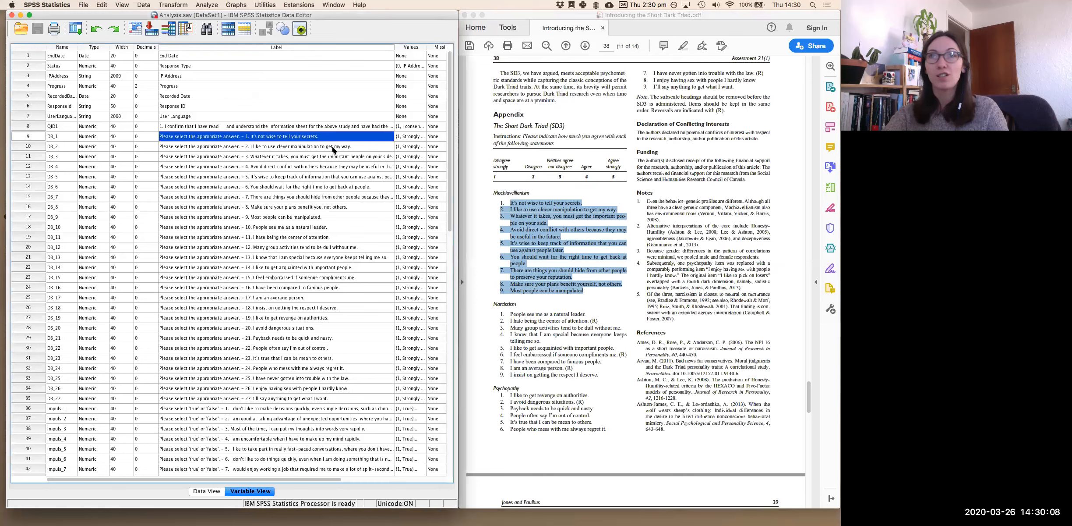
left_click(332, 147)
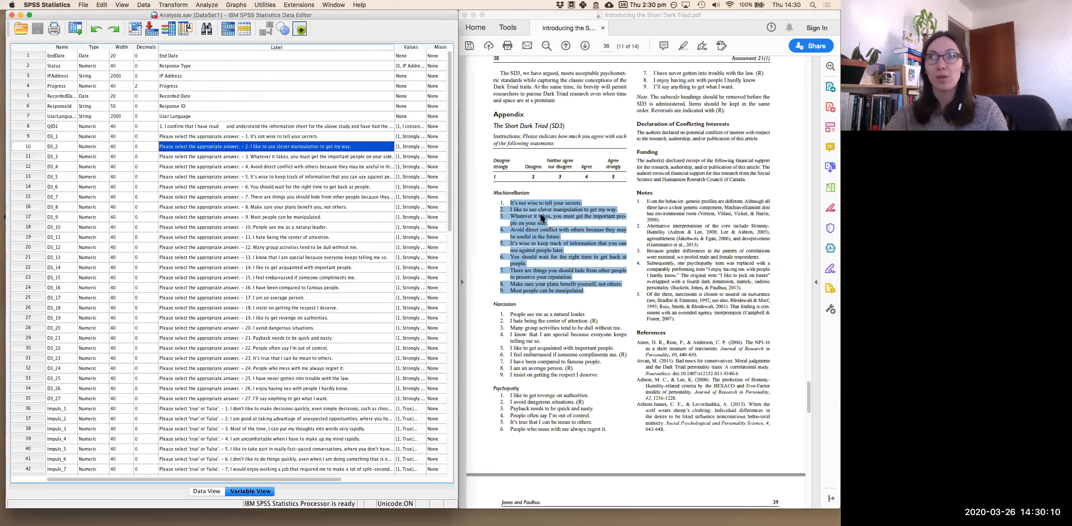
left_click(312, 219)
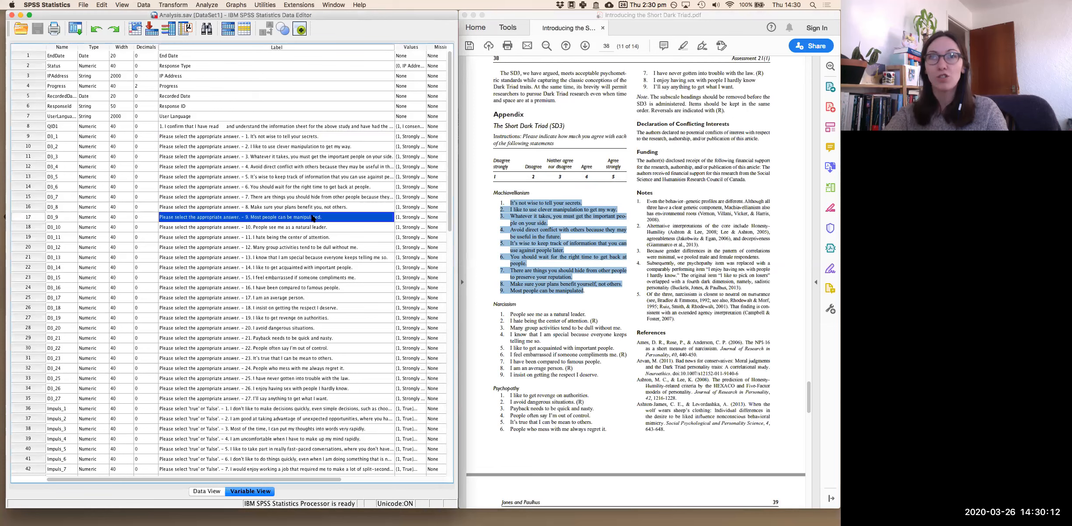
left_click(304, 135)
left_click(304, 148)
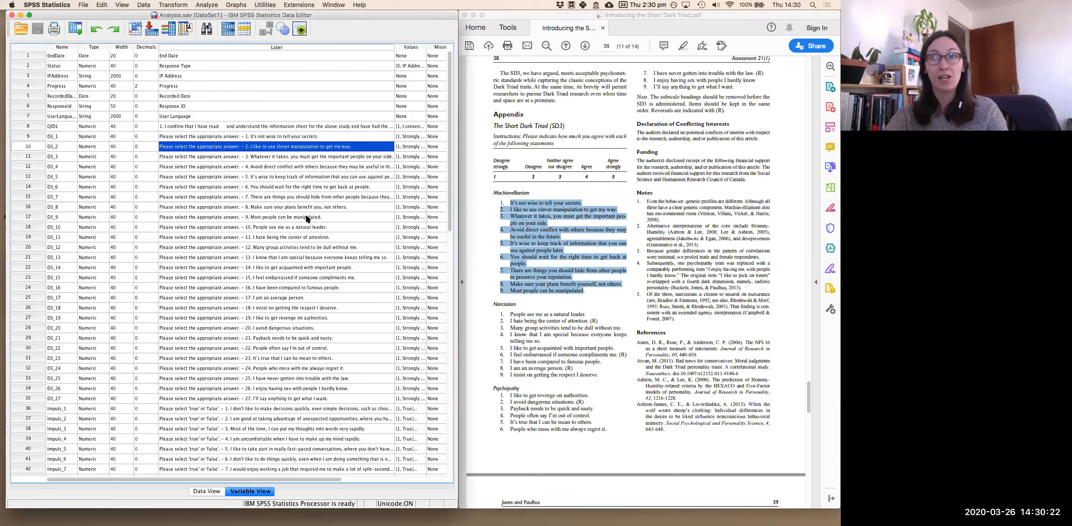
- Examine the Narcissism items in the article's appendix and the (R) reversal mark on the second item
left_click(558, 316)
left_click_drag(597, 375, 510, 314)
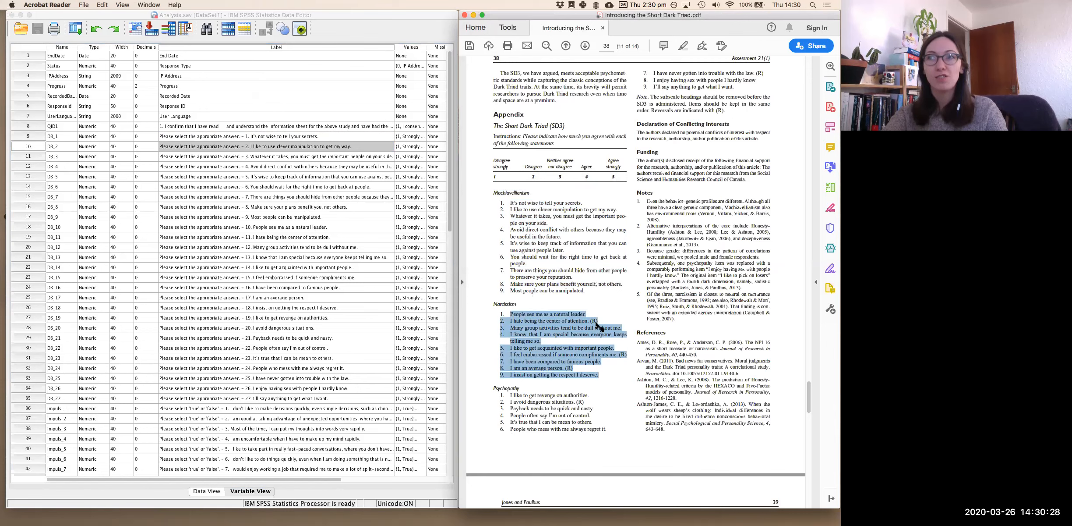
double_click(595, 321)
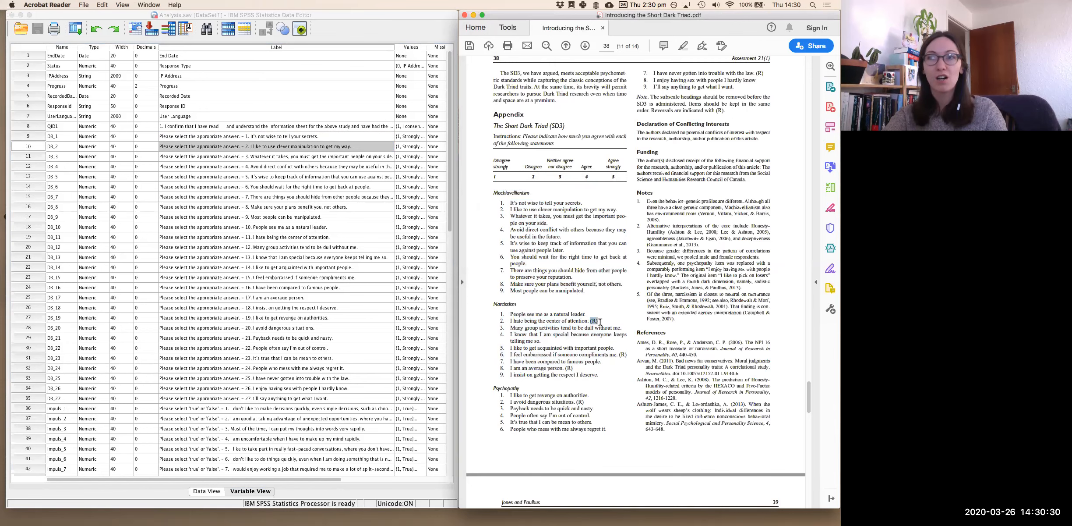
left_click(566, 321)
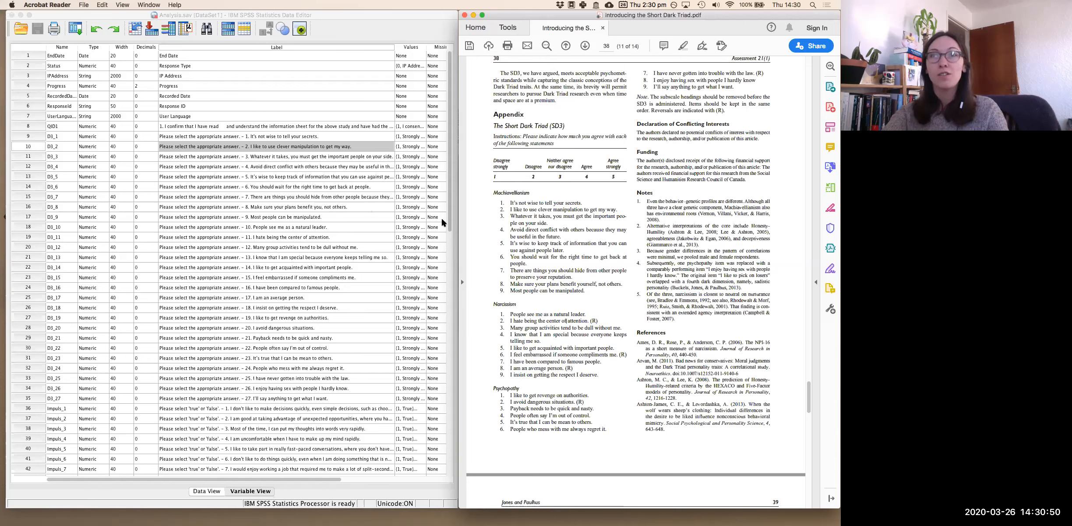
- Check the response coding in the value labels of D3_9 in SPSS, including the value 5 entry, and leave it unchanged
left_click(423, 214)
left_click(420, 214)
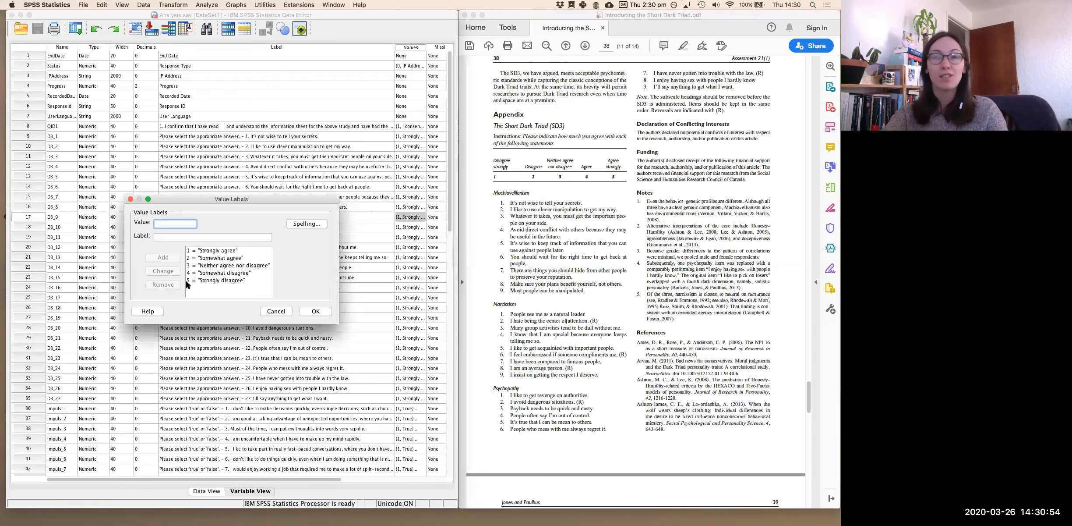
left_click(215, 280)
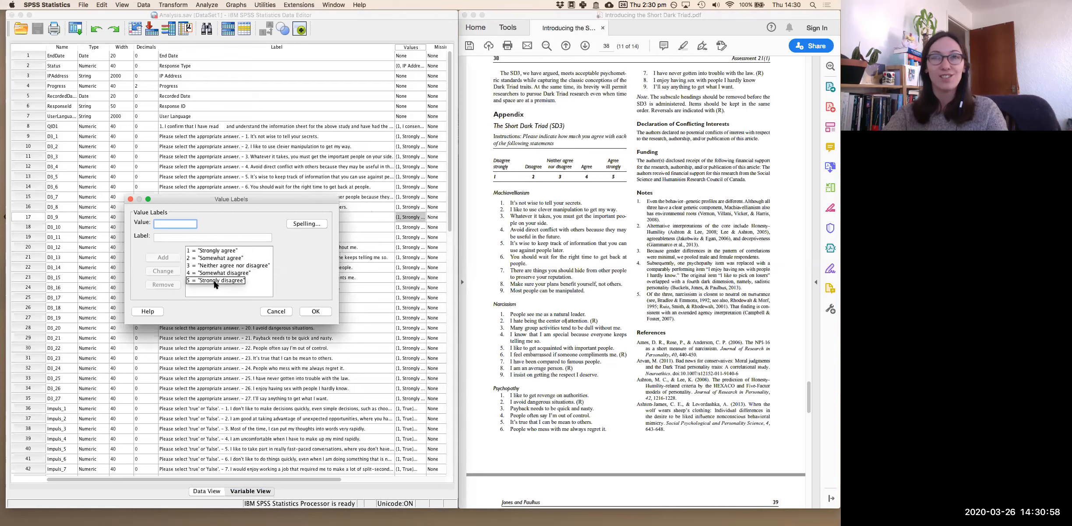
left_click(282, 312)
left_click(366, 246)
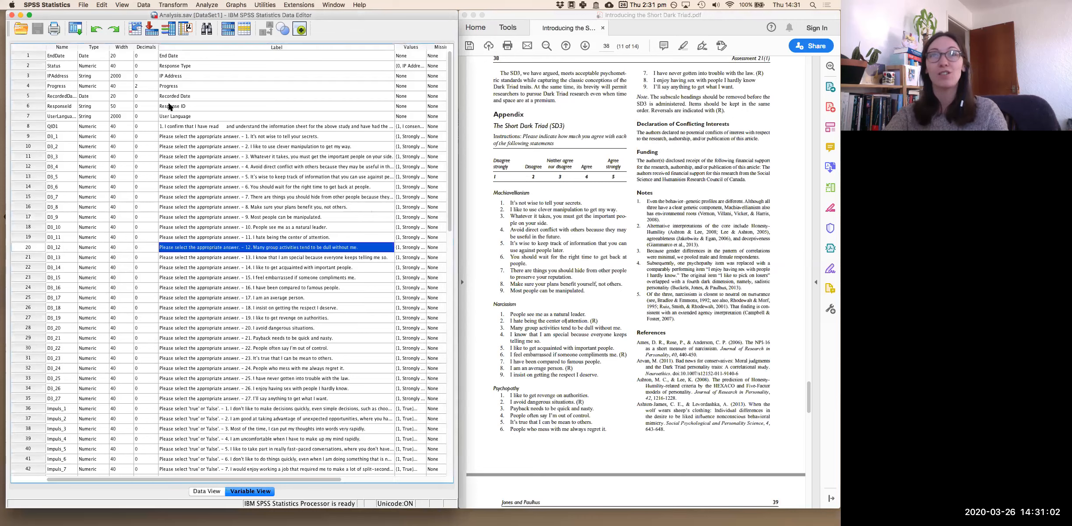
- Open Recode into Different Variables, enlarge the dialog beside the article, and list the variables by name
left_click(174, 4)
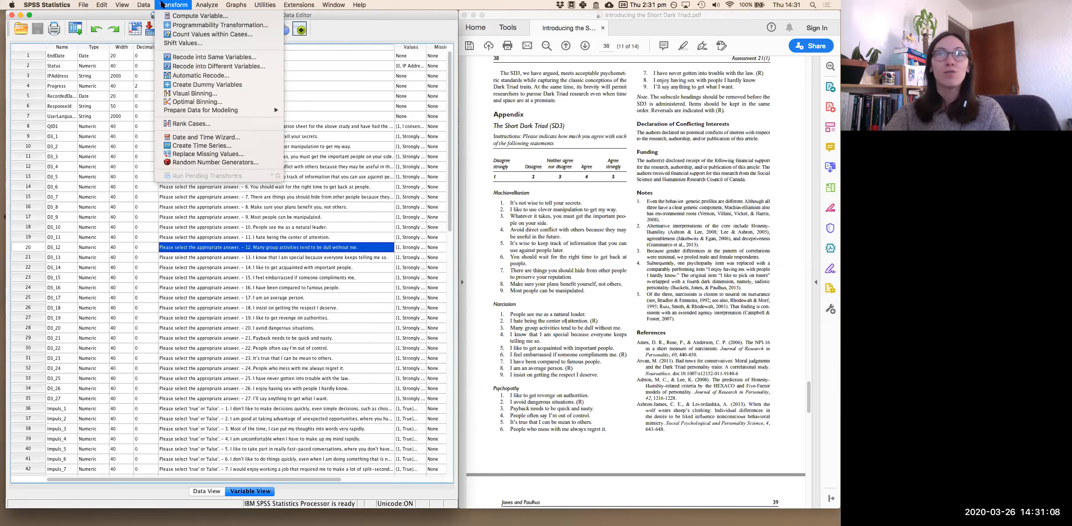
left_click(230, 66)
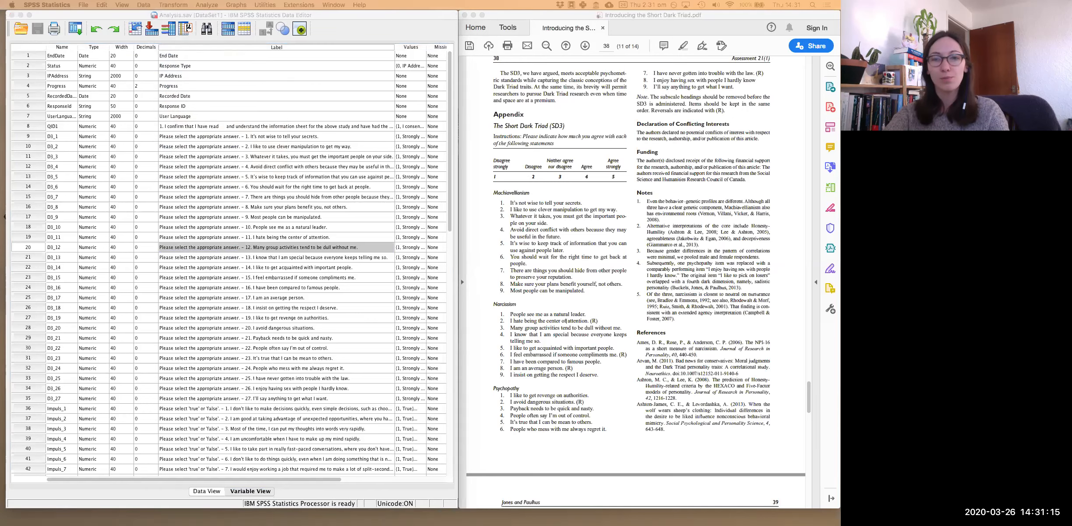
left_click_drag(647, 117, 518, 37)
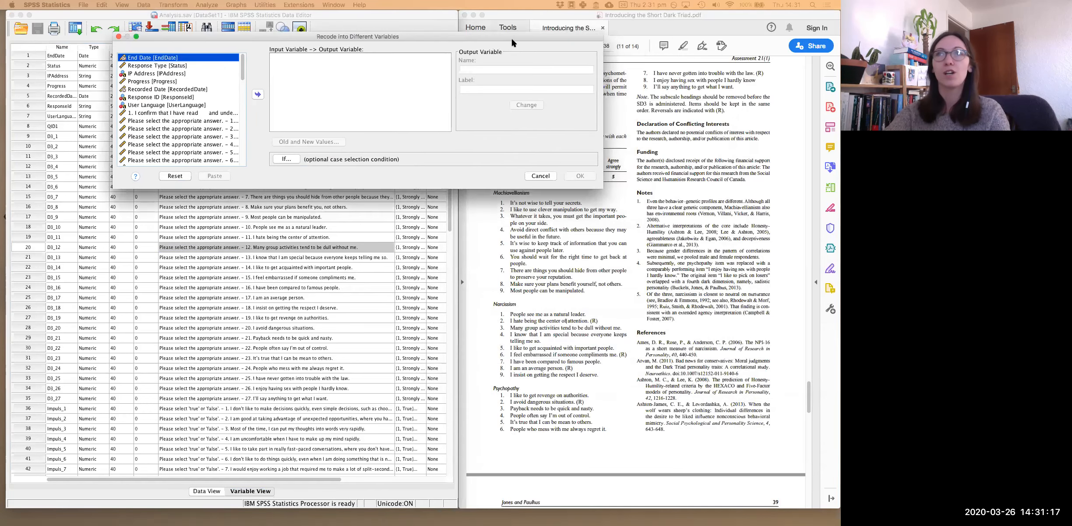
left_click_drag(588, 186, 437, 335)
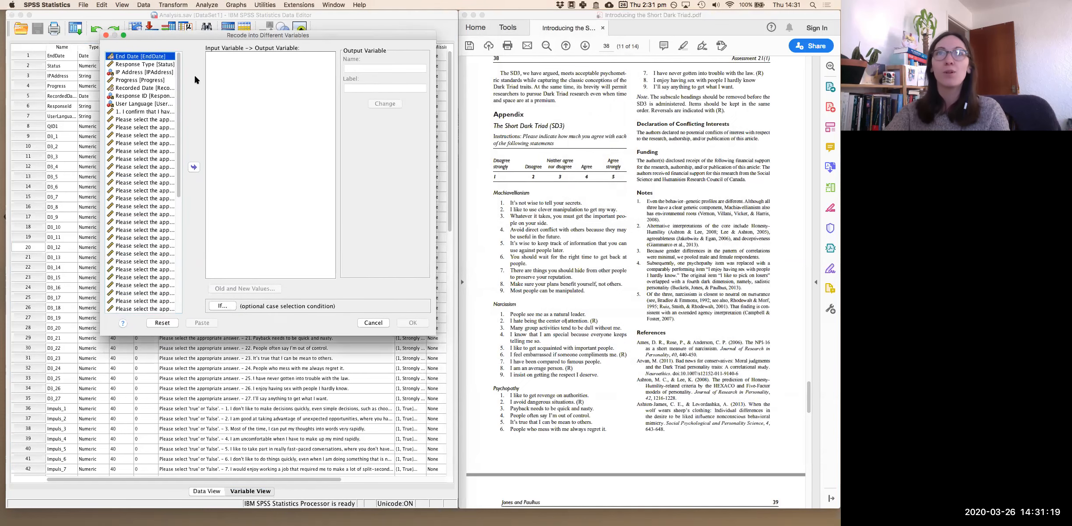
right_click(139, 56)
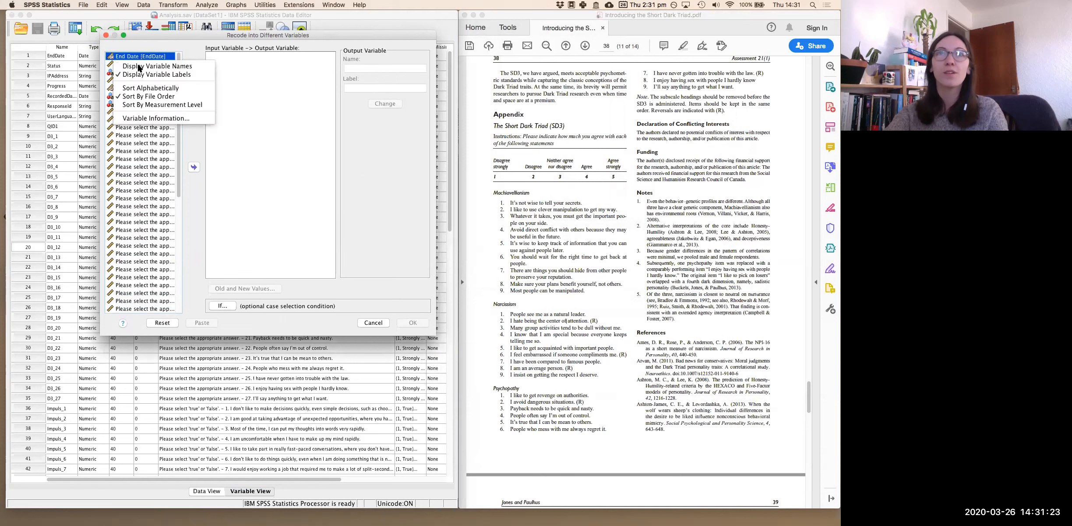
left_click(139, 64)
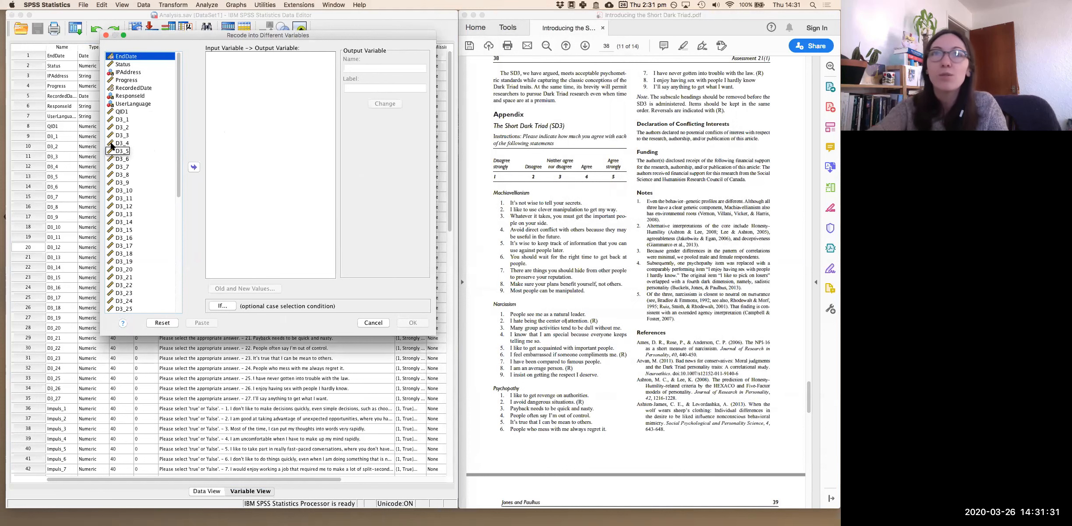
- Add D3_11, D3_15 and D3_17 as the input variables of the recode
left_click(125, 199)
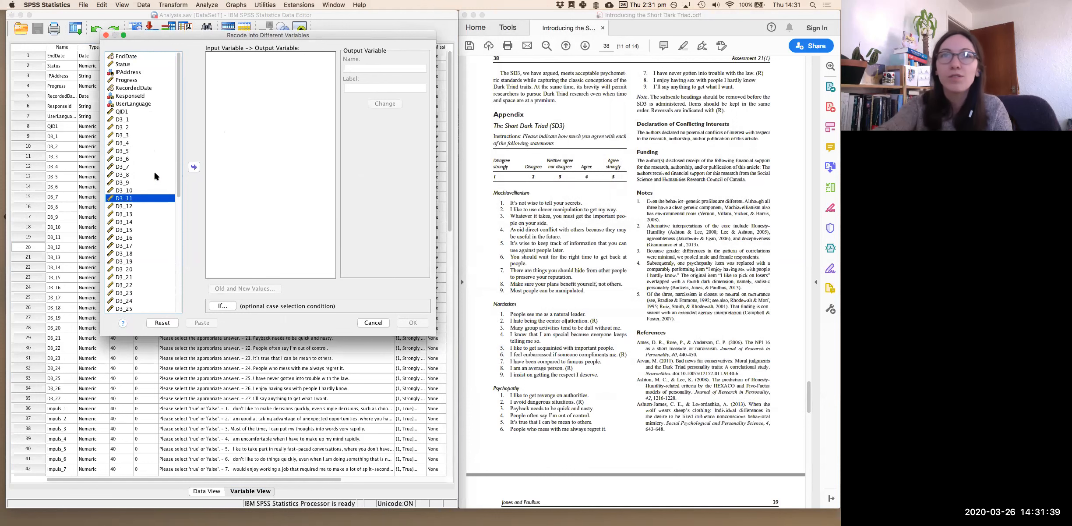
right_click(126, 229)
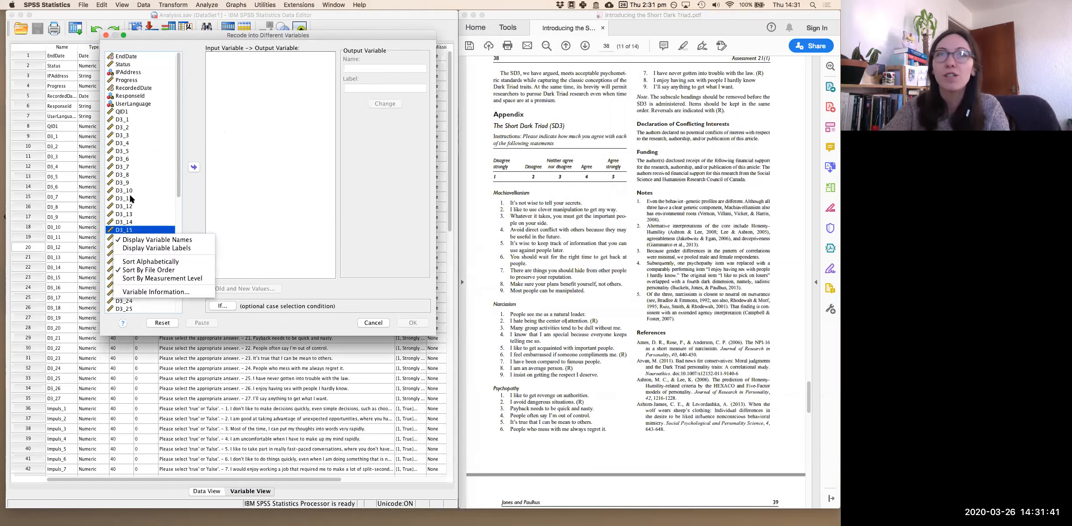
left_click(129, 196)
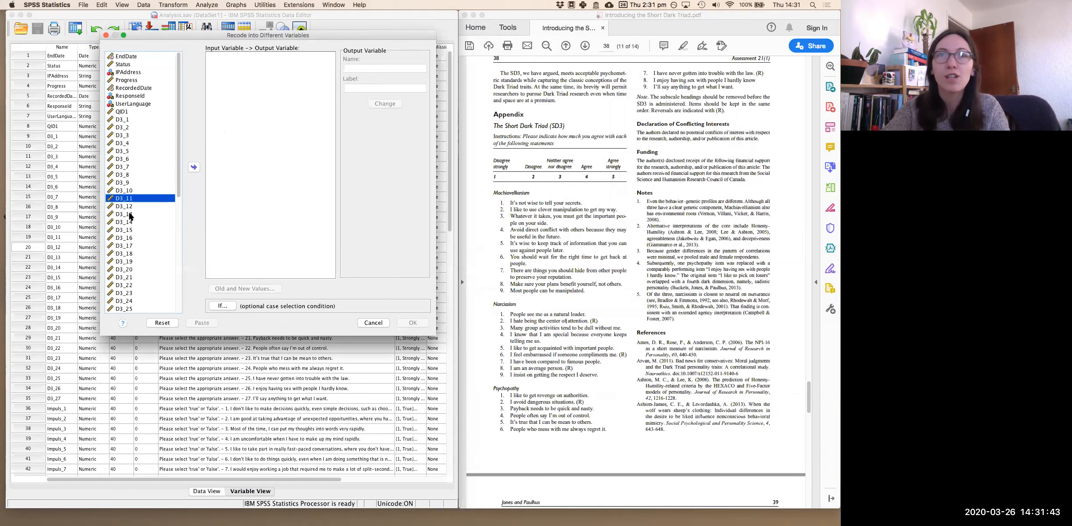
left_click(128, 228, "super")
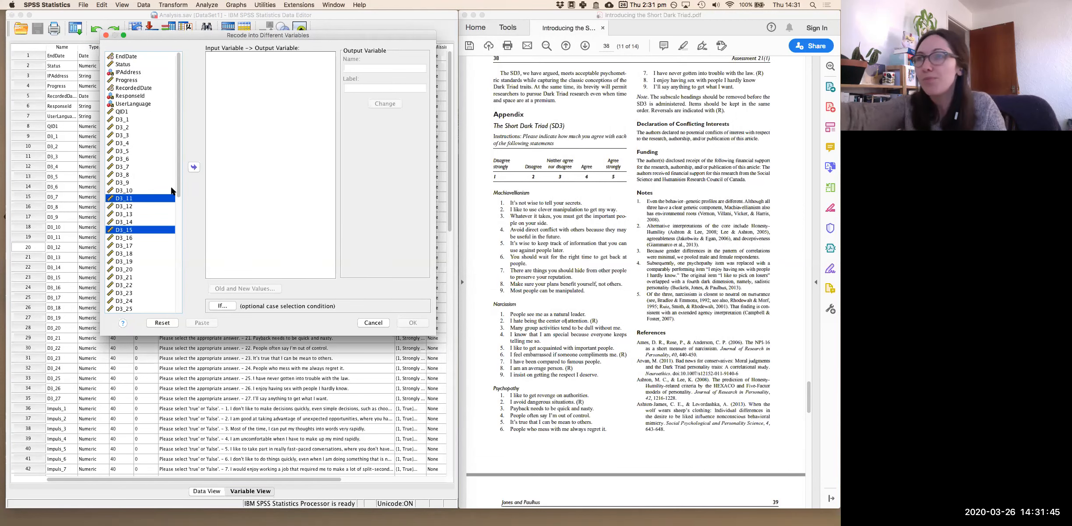
left_click(136, 245, "super")
left_click(194, 166)
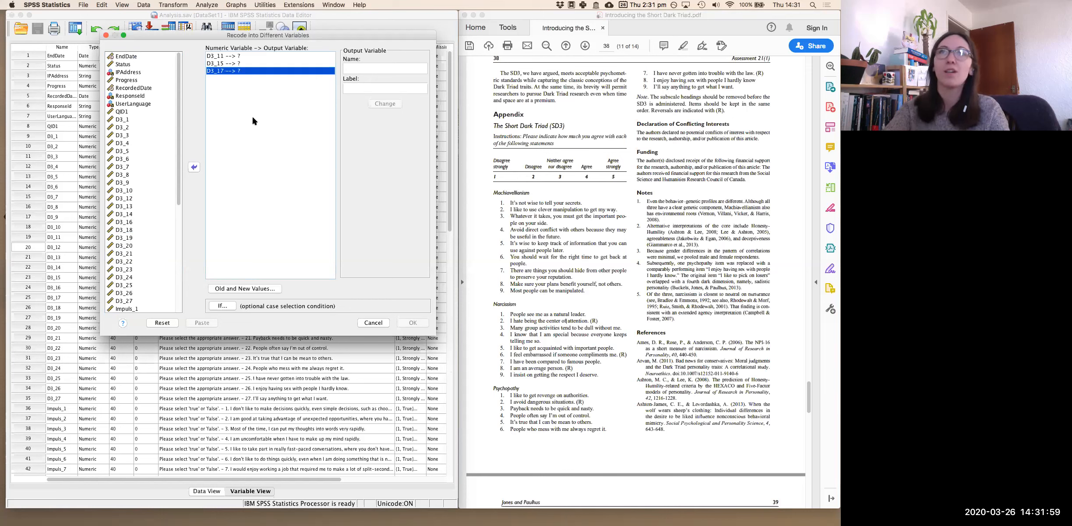
- Enter D3_11R as the output variable name for D3_11
left_click(361, 67)
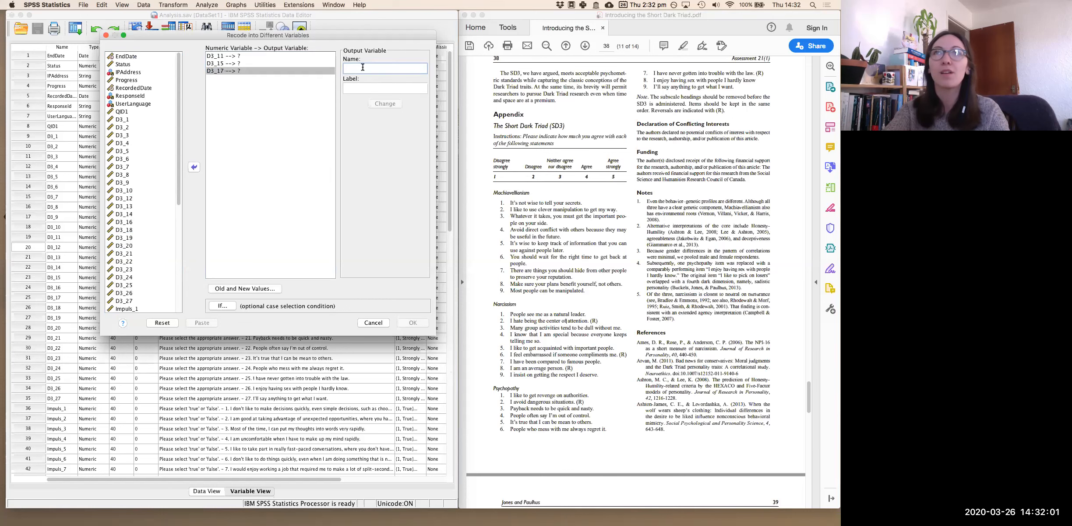
left_click(293, 56)
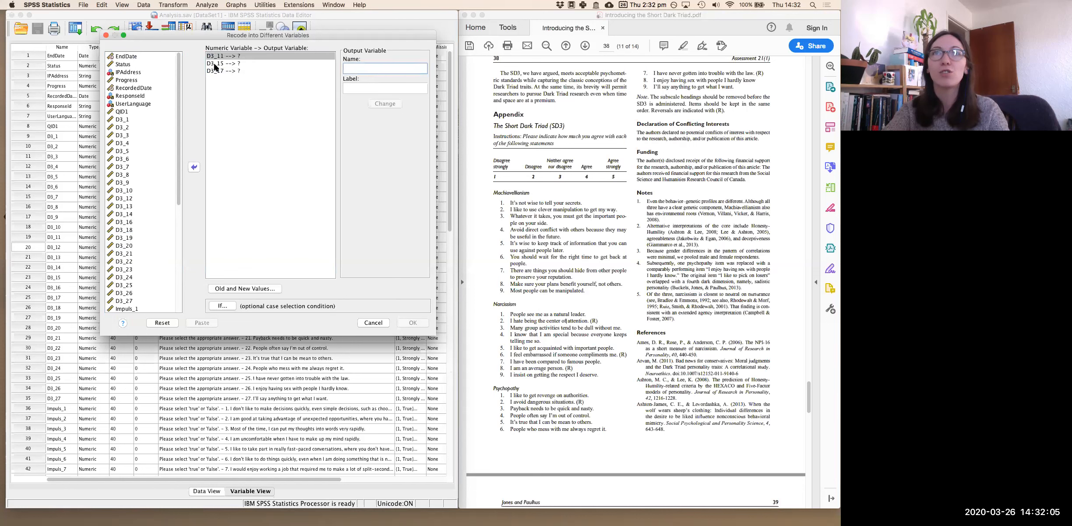
left_click(366, 66)
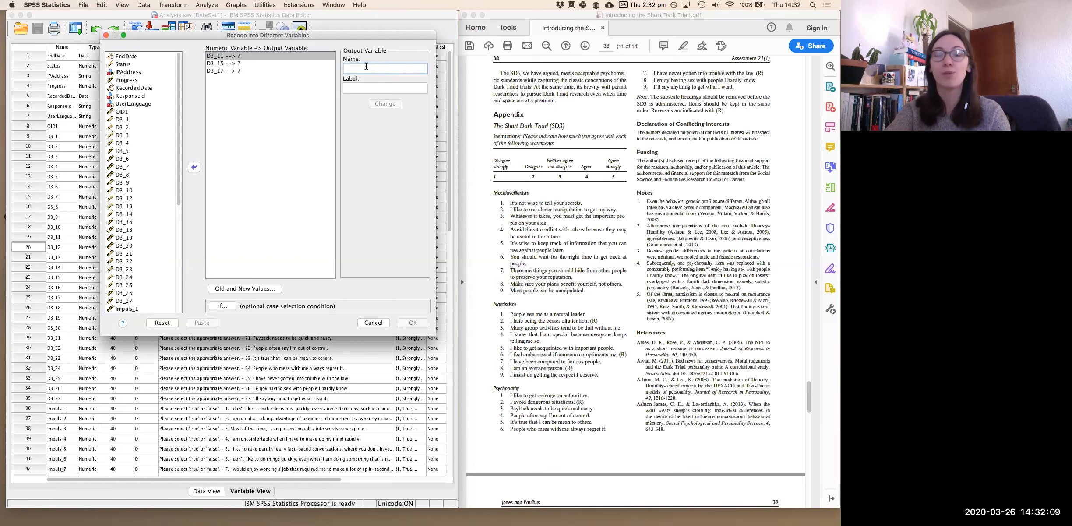
type("D3")
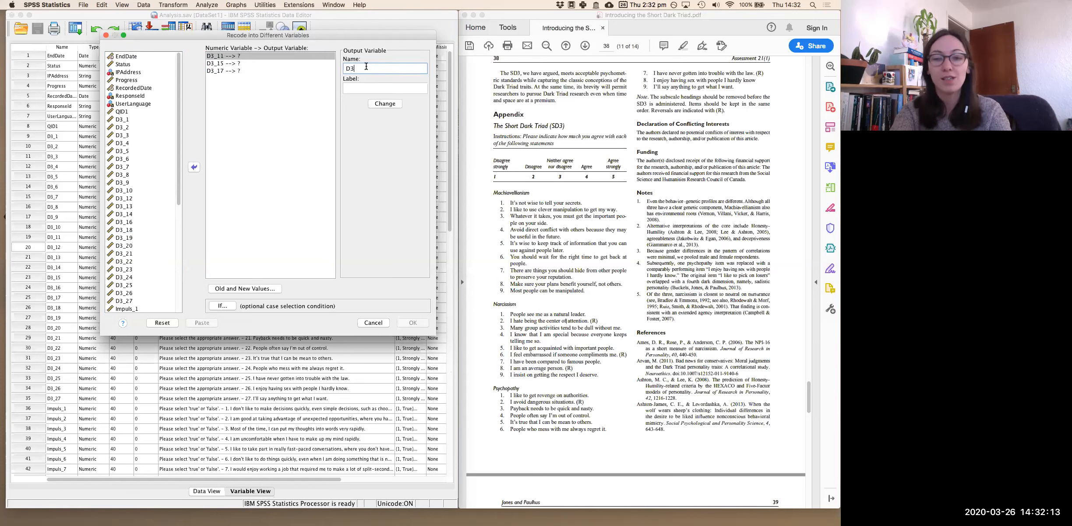
type("_11R")
- Label the output variable of D3_11 "reversed score D3 11" and apply its name and label
left_click(361, 89)
type("Revers")
key("BackSpace")
key("BackSpace")
key("BackSpace")
key("BackSpace")
key("BackSpace")
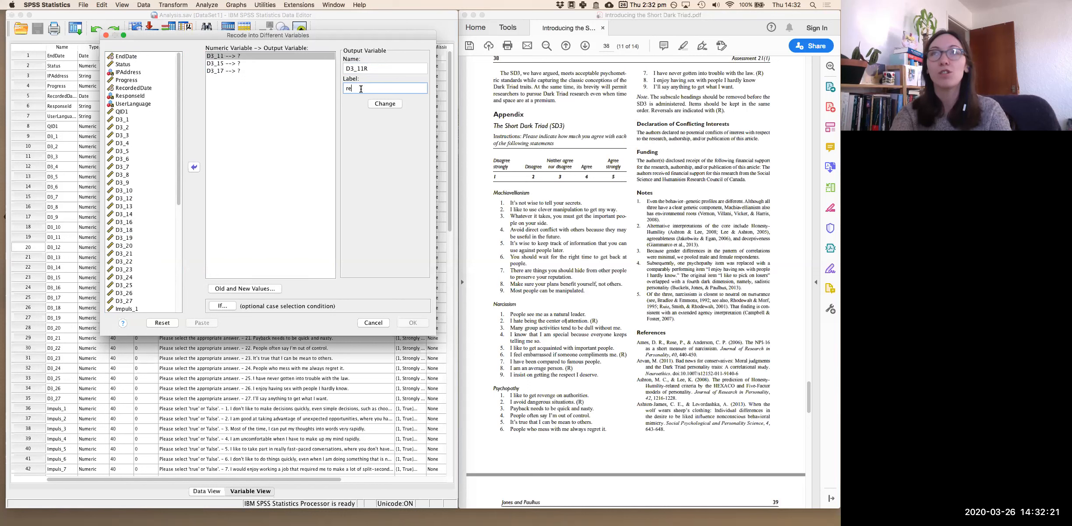
type("rever")
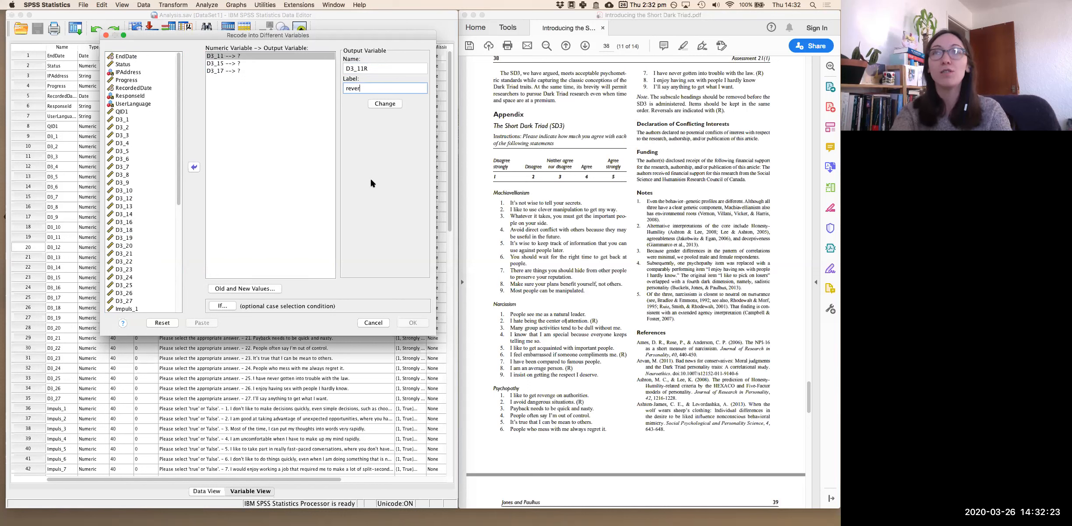
type("sed sco")
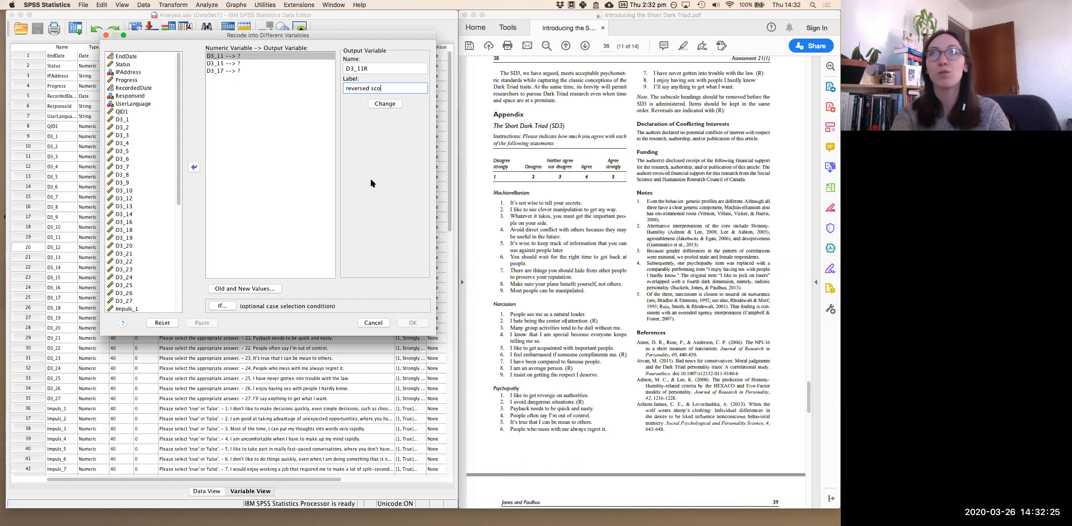
type("re D")
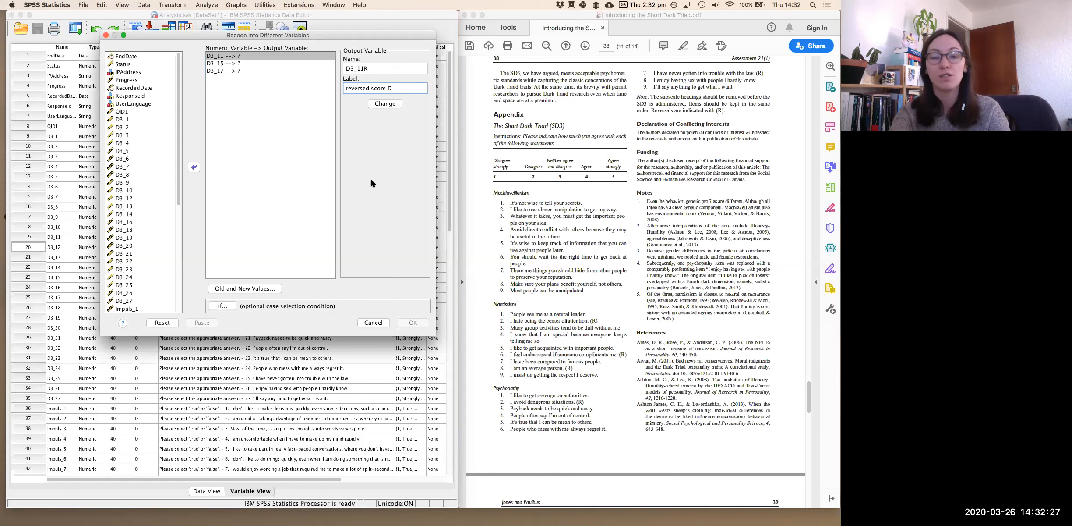
type("3 11")
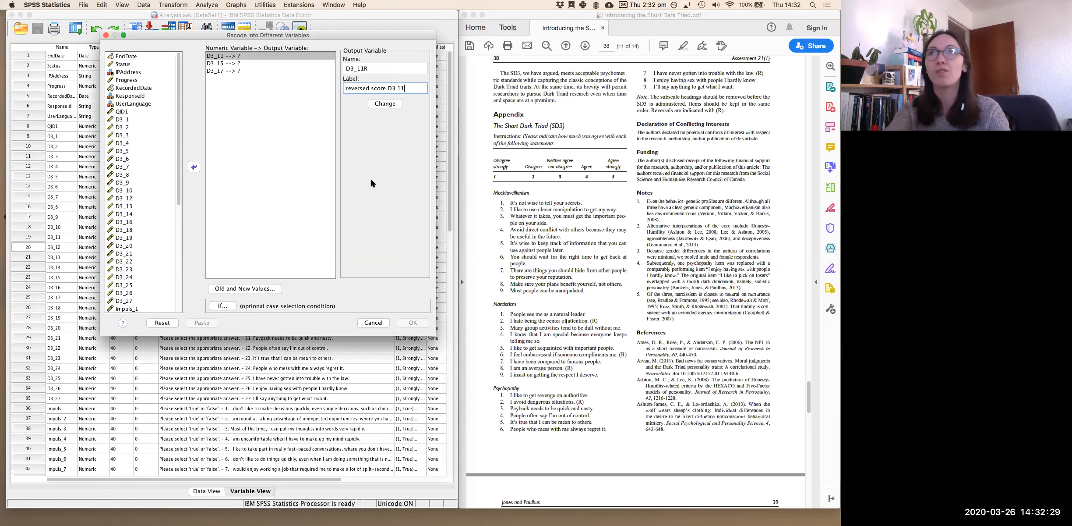
left_click(383, 104)
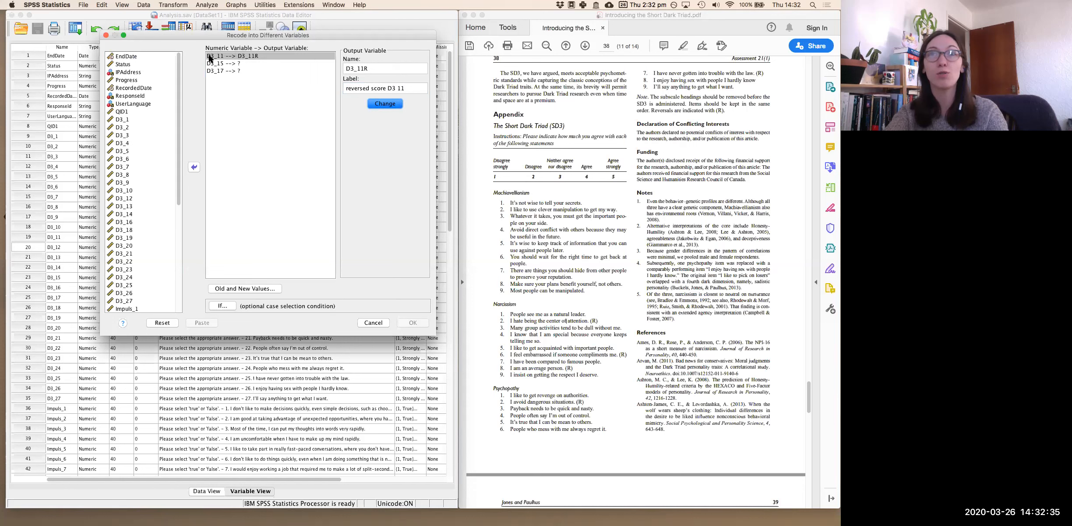
- Assign D3_15R as the output variable name for D3_15, without a label
left_click(231, 64)
left_click(359, 68)
type("D3")
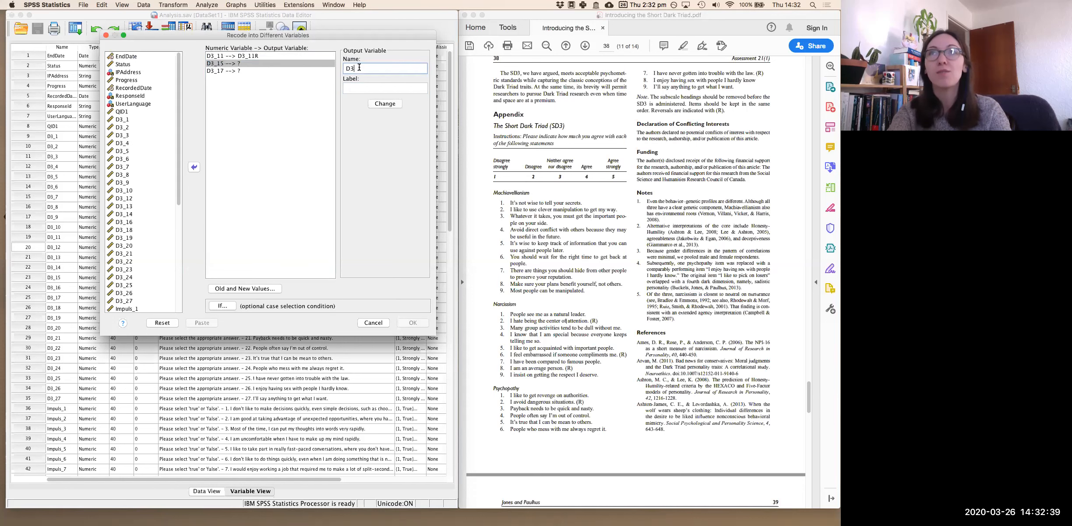
type("_15")
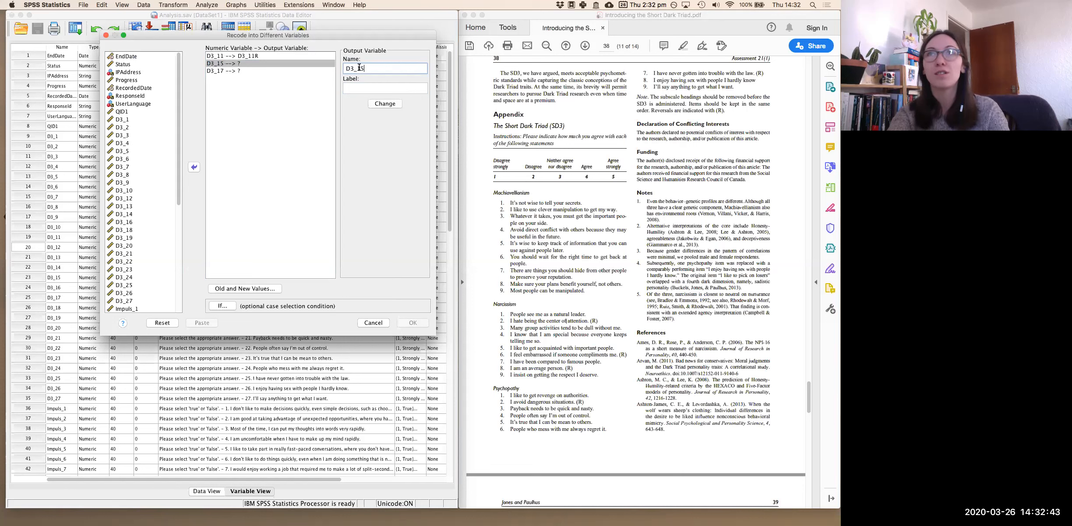
type("R")
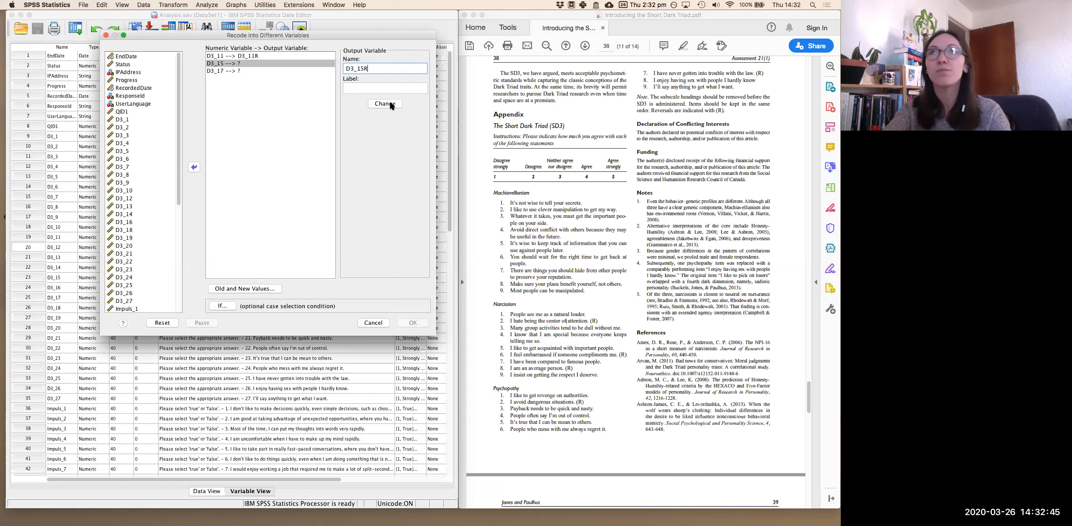
left_click(385, 104)
- Assign D3_17R as the output variable name for D3_17, without a label
left_click(263, 71)
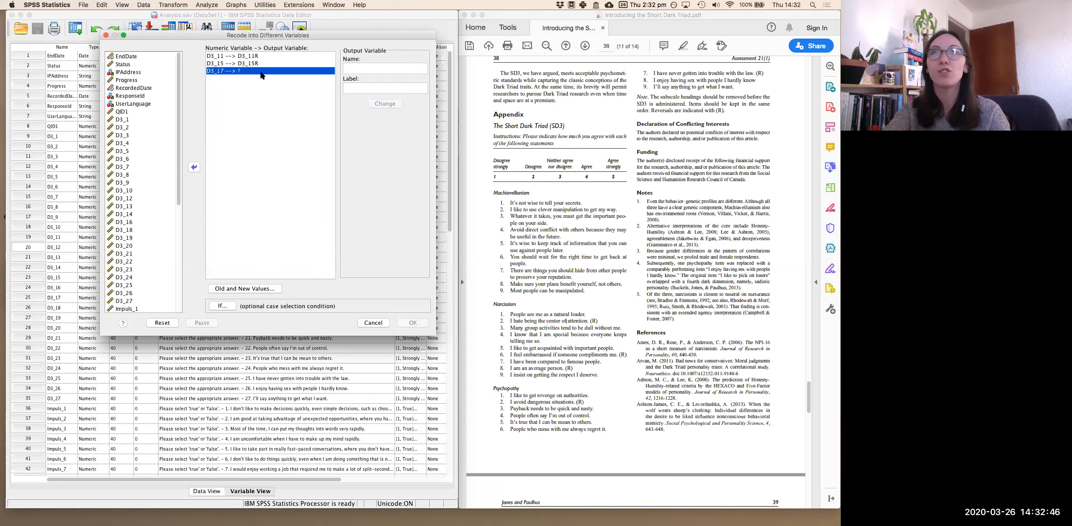
left_click(355, 68)
type("D3_17E")
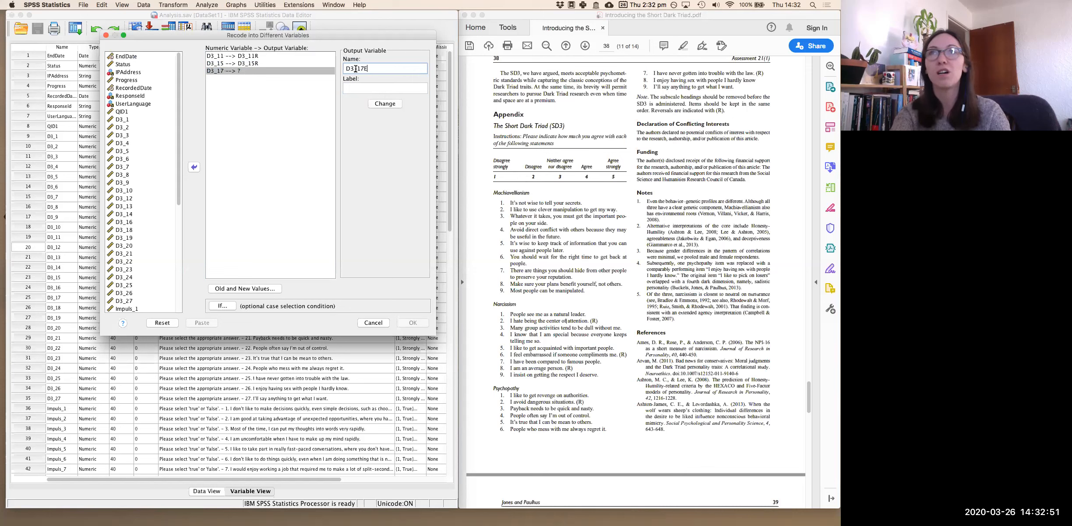
key("BackSpace")
key("BackSpace")
type("T")
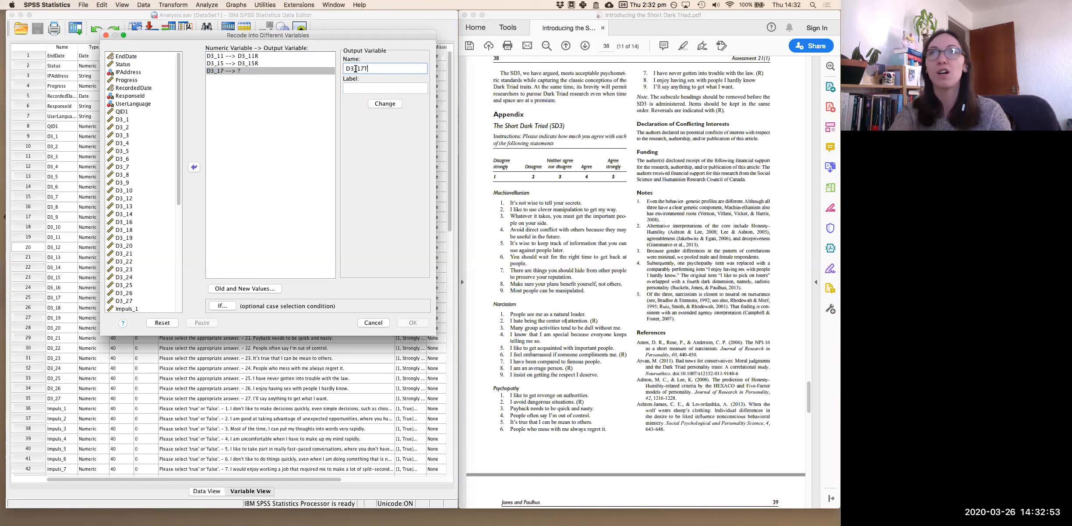
key("BackSpace")
type("R")
left_click(385, 104)
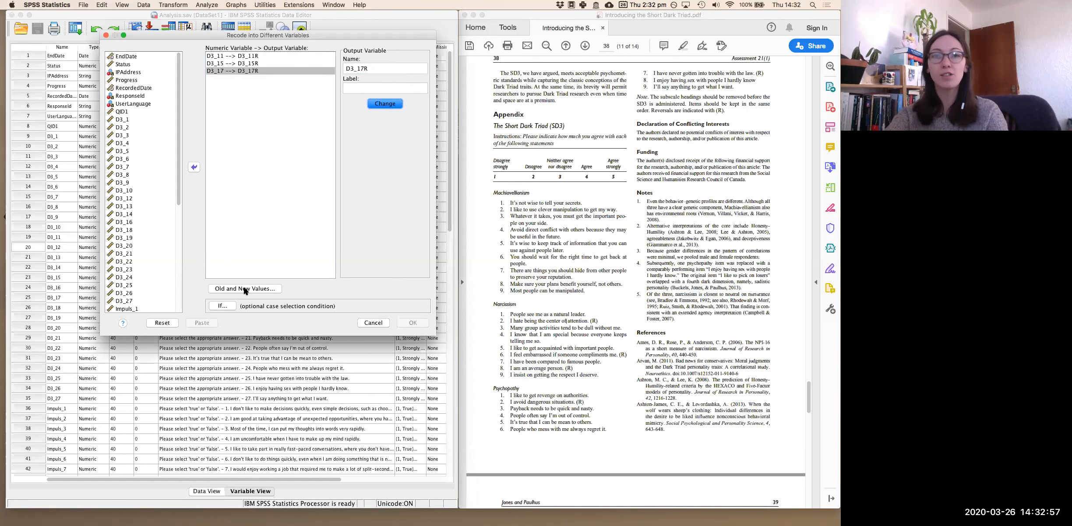
- Open the old and new values settings beside the article and add the recode of old value 1 to new value 5
left_click(264, 289)
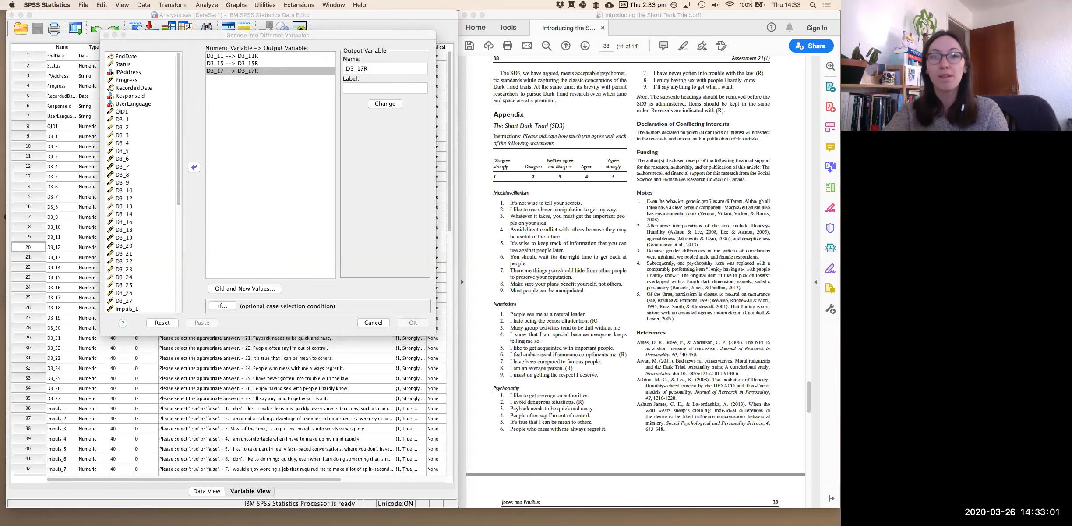
left_click_drag(810, 166, 389, 93)
left_click(247, 133)
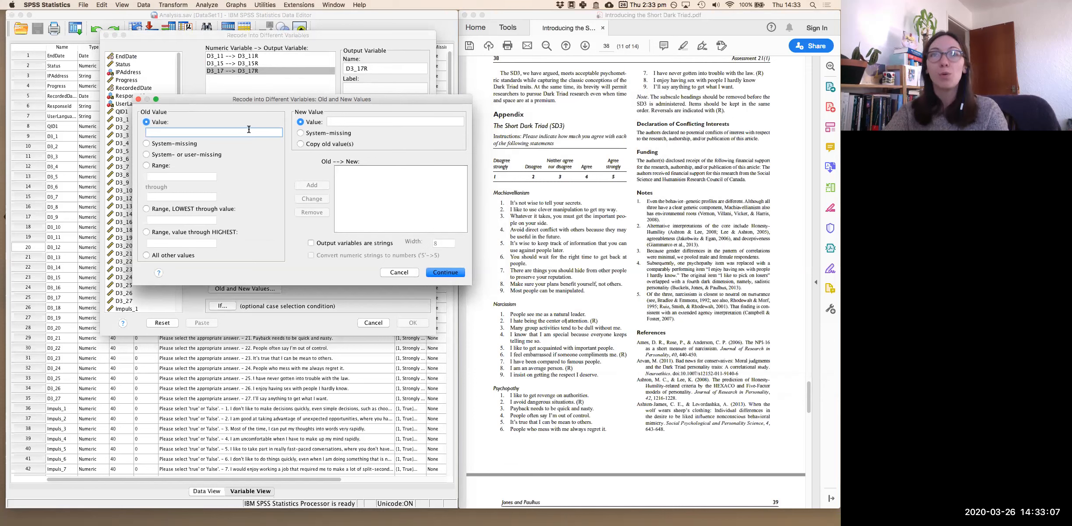
type("1")
left_click(346, 120)
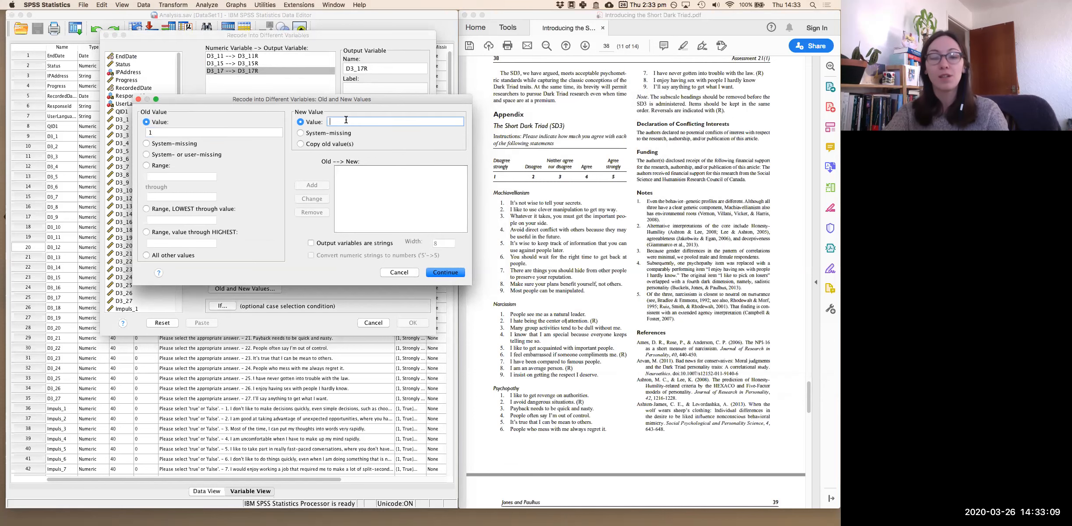
type("5")
left_click(315, 184)
- Add the recodes of old value 2 to new value 4 and old value 3 to new value 3
left_click(263, 132)
type("2")
left_click(339, 120)
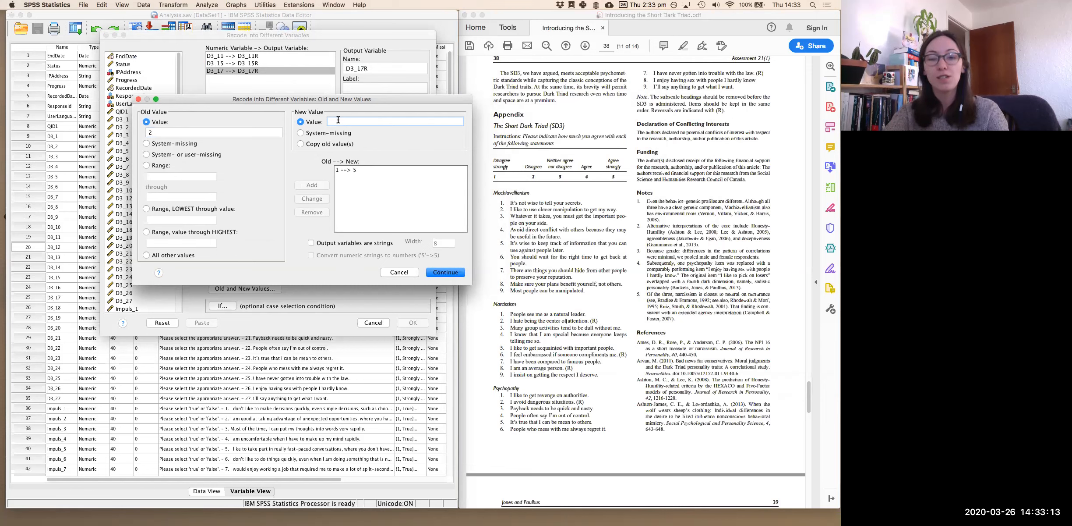
type("4")
left_click(312, 185)
left_click(260, 133)
type("3")
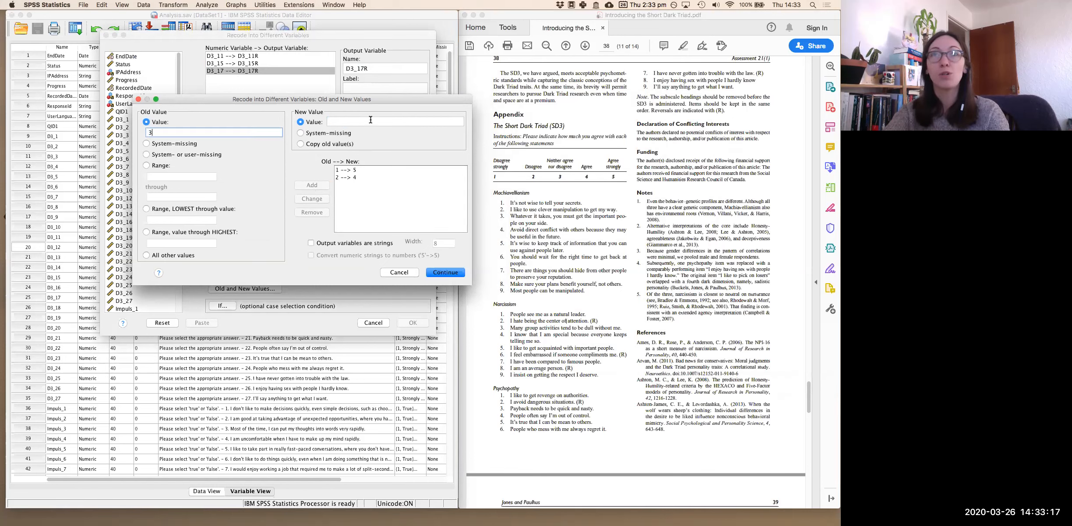
left_click(356, 121)
type("3")
left_click(311, 185)
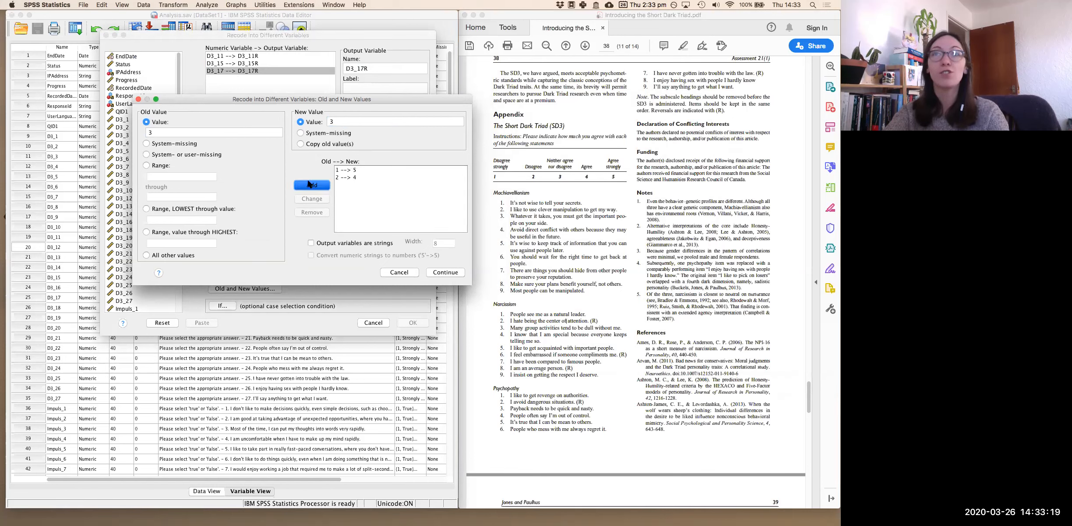
- Add the recodes of old value 4 to 2 and old value 5 to 1, and accept the value mapping
left_click(236, 132)
left_click(335, 121)
type("2")
left_click(312, 185)
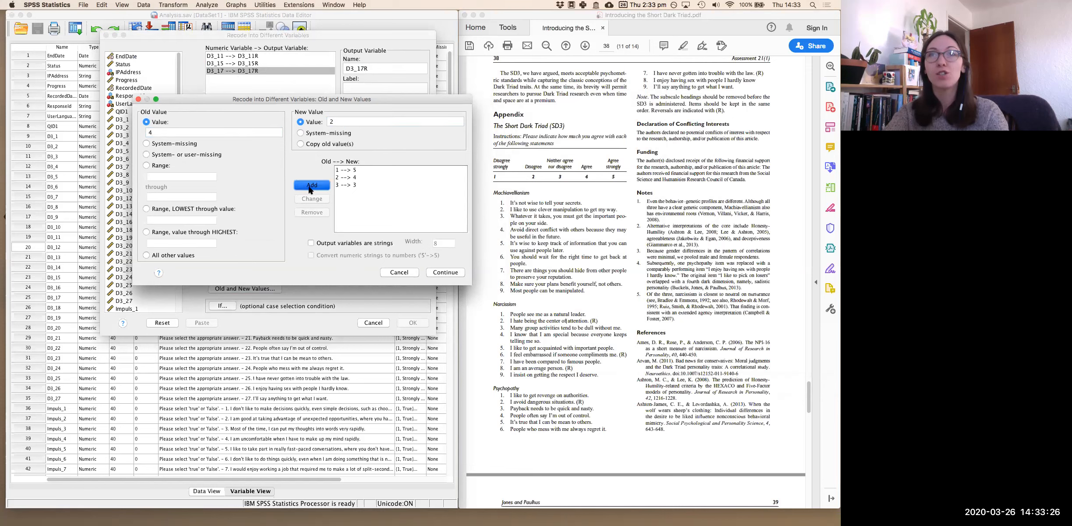
double_click(240, 132)
type("5")
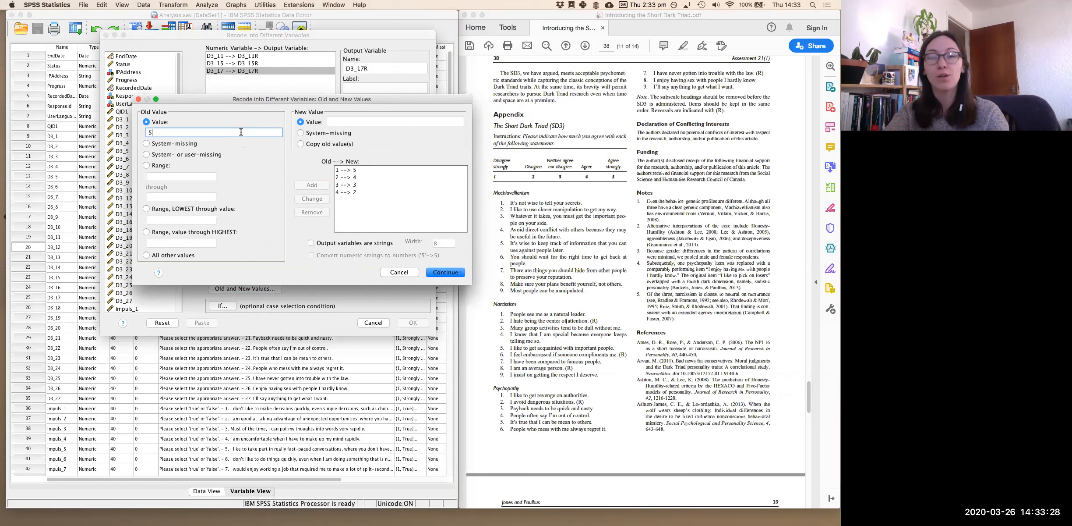
left_click(333, 121)
type("1")
left_click(313, 189)
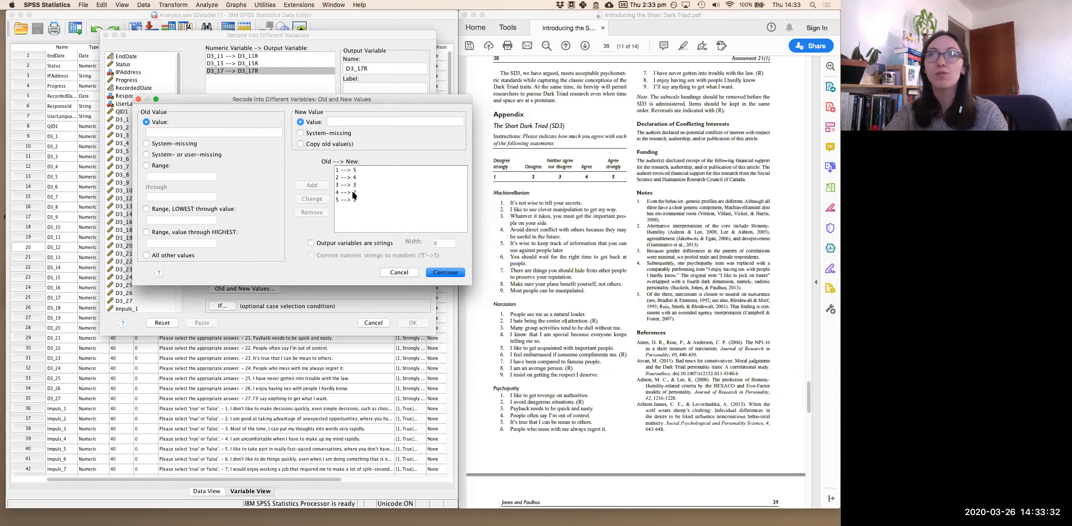
left_click(447, 274)
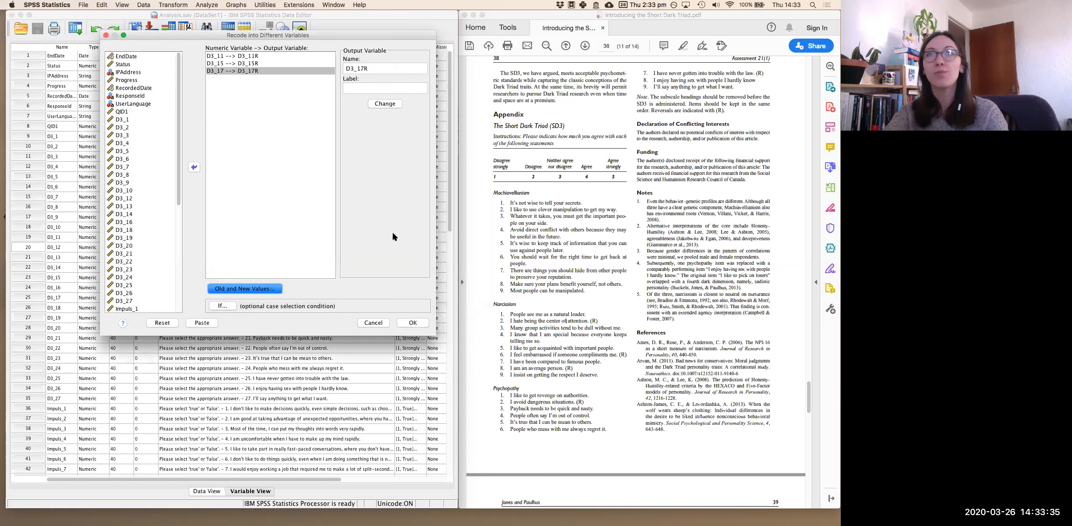
- Run the recode and check the new variables D3_11R, D3_15R and D3_17R at the end of the variable list
left_click(414, 323)
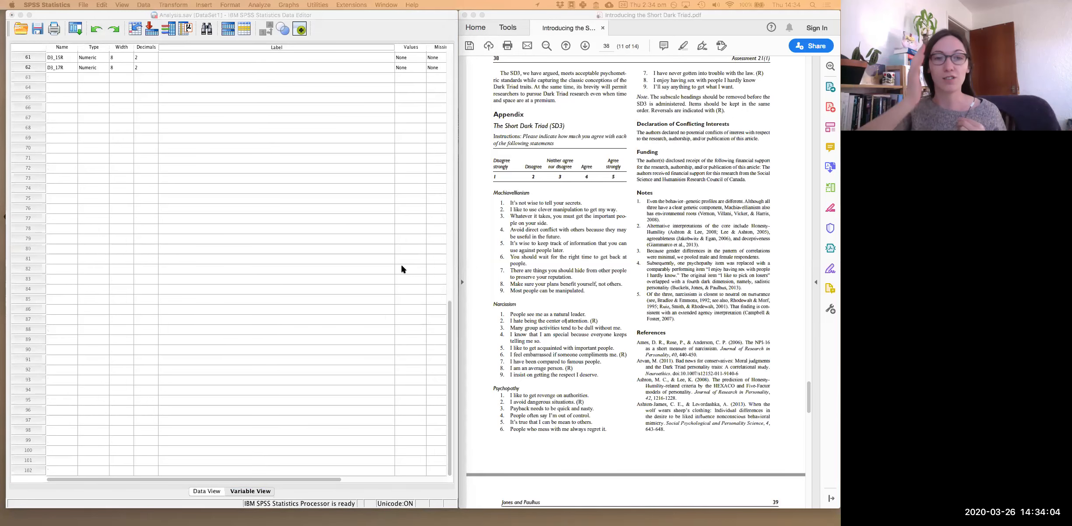
scroll(301, 182, "up", 10)
scroll(301, 182, "down", 8)
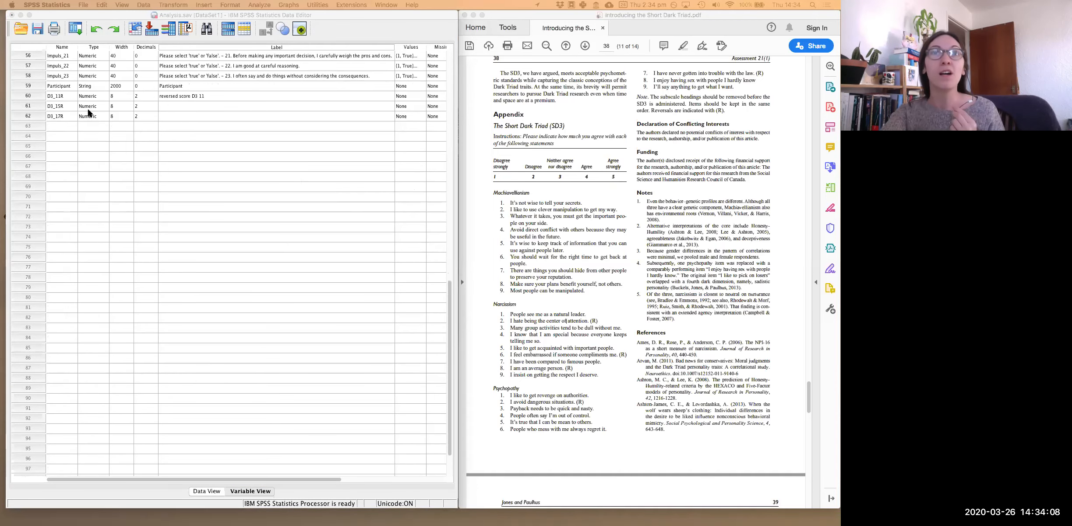
left_click(63, 107)
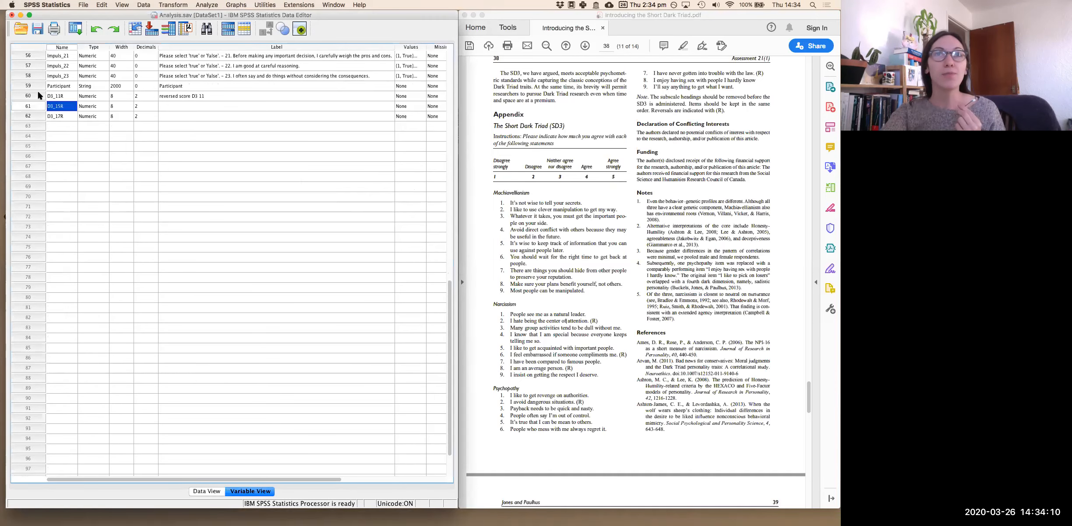
- Check the reverse-scored variables D3_11R, D3_15R and D3_17R in the variable list and their scores in the data
left_click(38, 96)
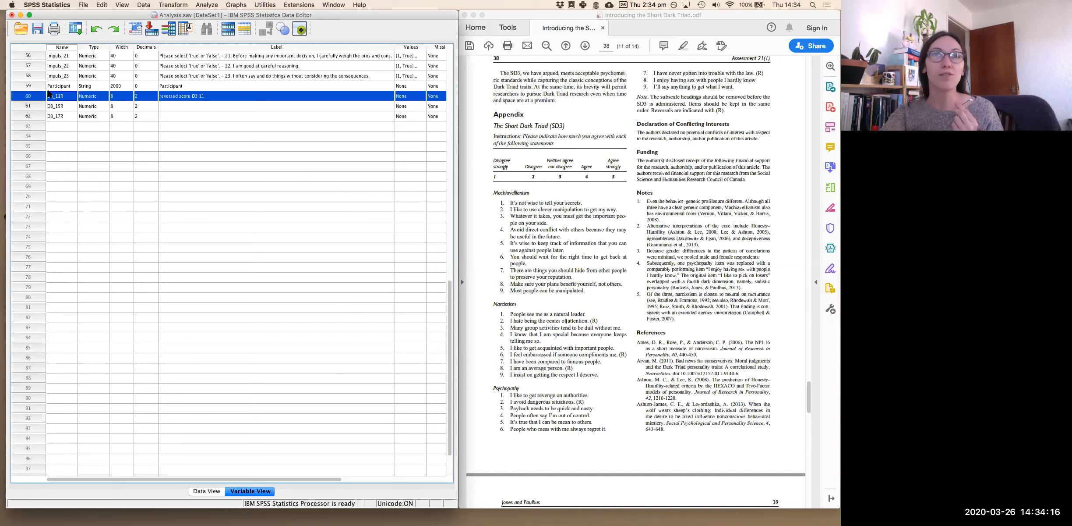
left_click(60, 106)
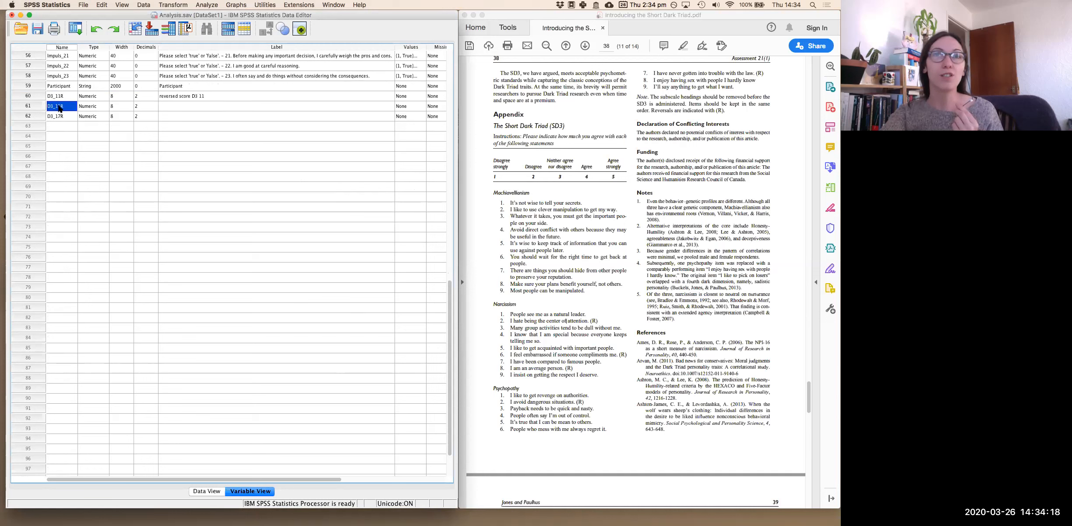
left_click(28, 116)
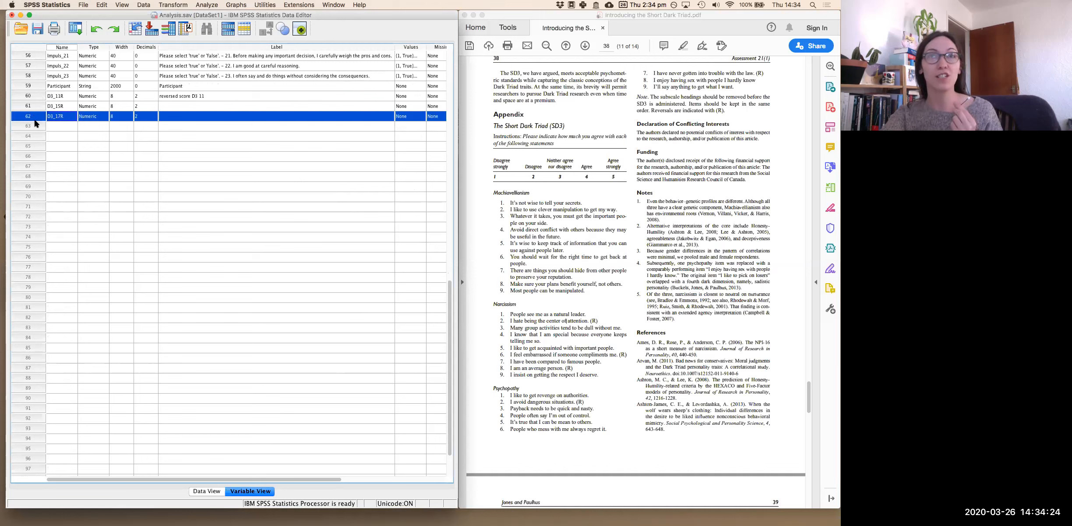
left_click(206, 491)
scroll(344, 172, "right", 15)
scroll(344, 172, "down", 1)
scroll(342, 167, "right", 5)
scroll(343, 167, "up", 3)
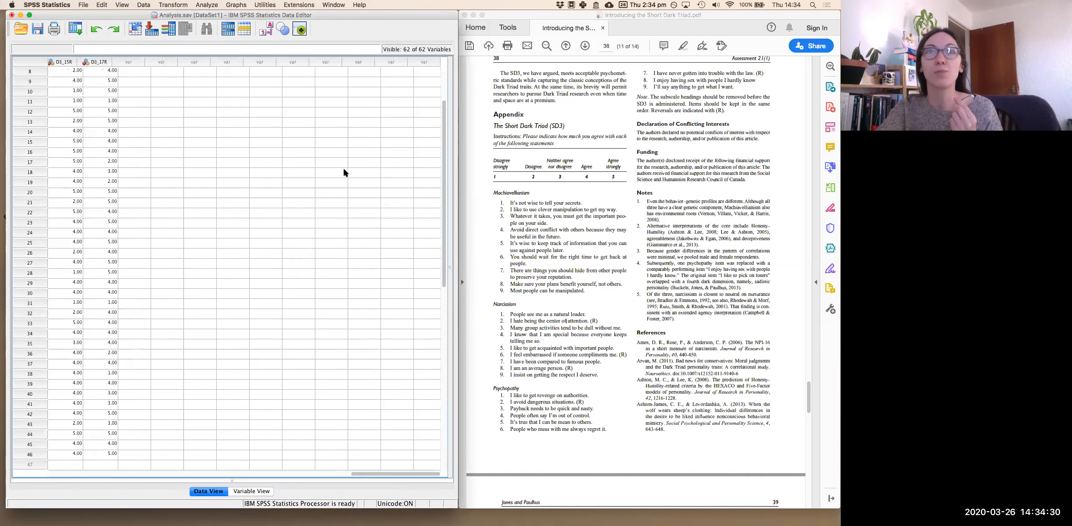
scroll(213, 91, "left", 1)
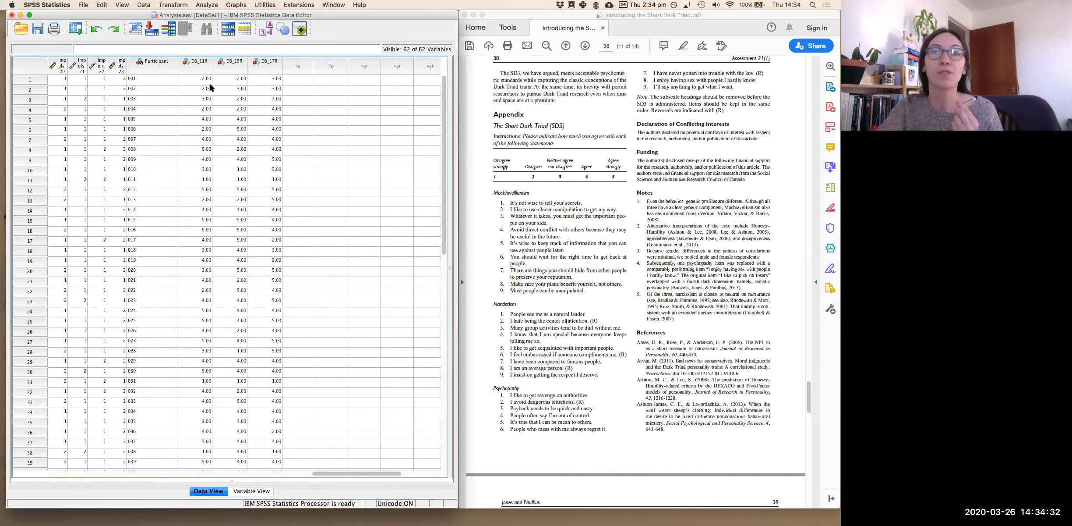
left_click(199, 63)
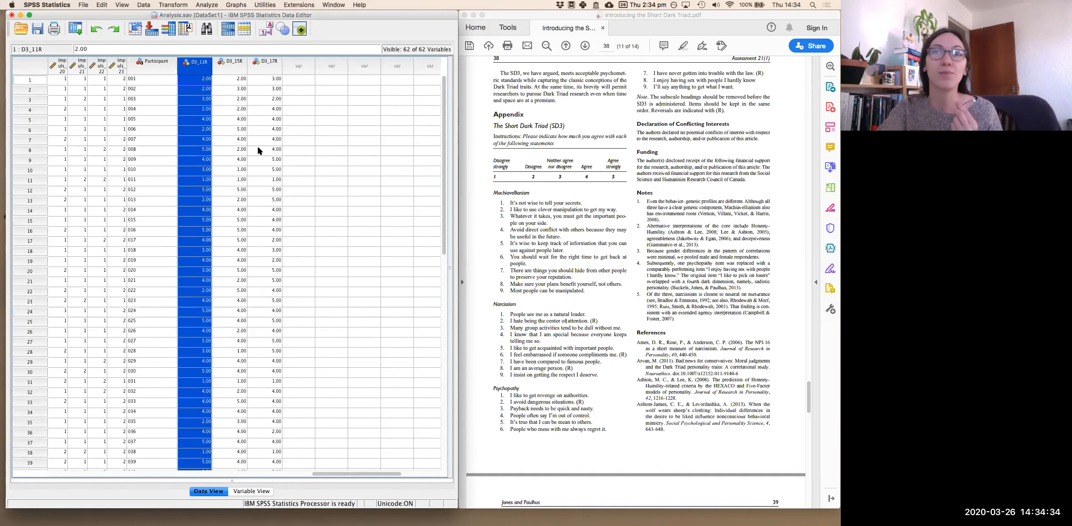
scroll(259, 161, "down", 4)
scroll(259, 161, "right", 1)
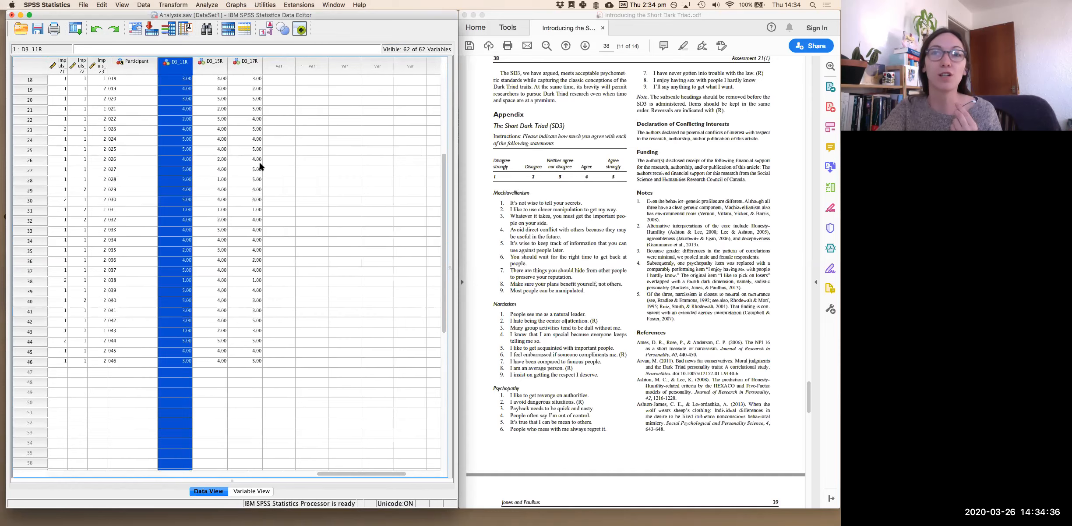
scroll(258, 161, "up", 4)
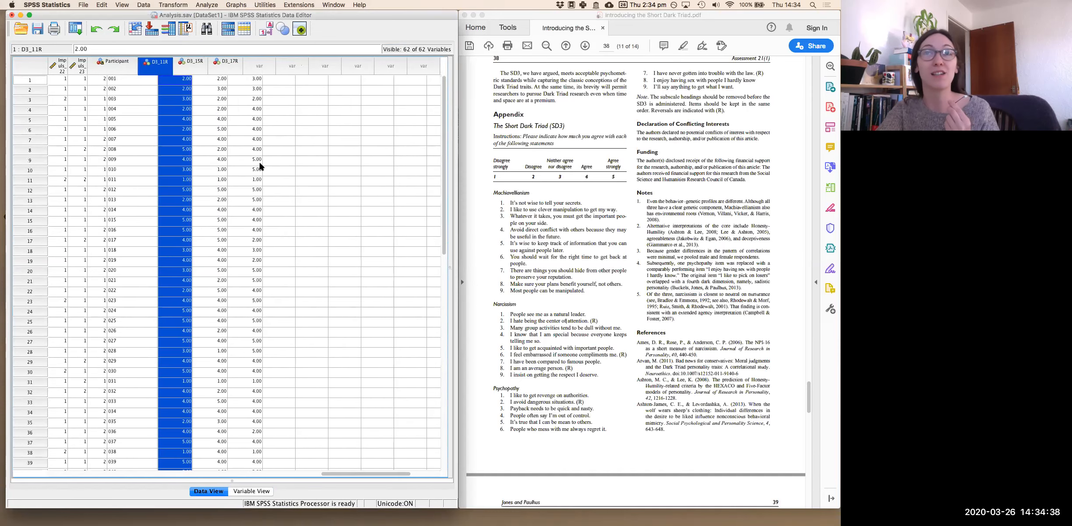
scroll(259, 161, "left", 9)
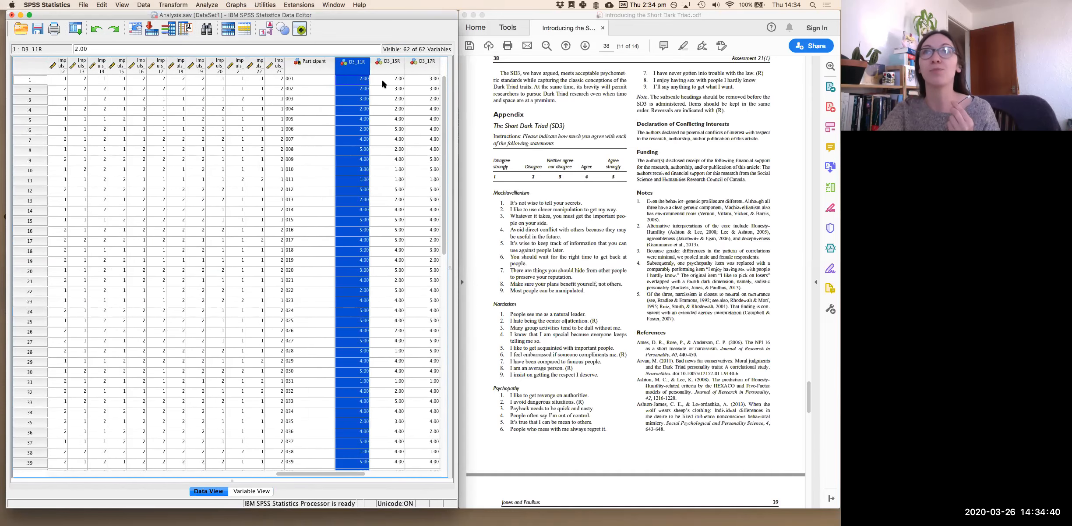
scroll(381, 79, "left", 20)
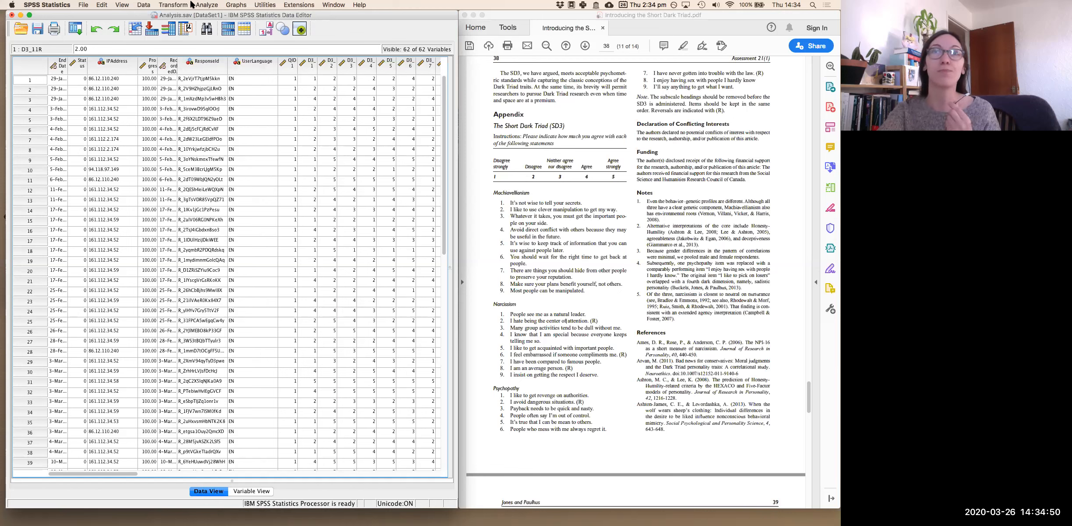
- Start computing a new variable with MACH_Total as the target variable name
left_click(206, 5)
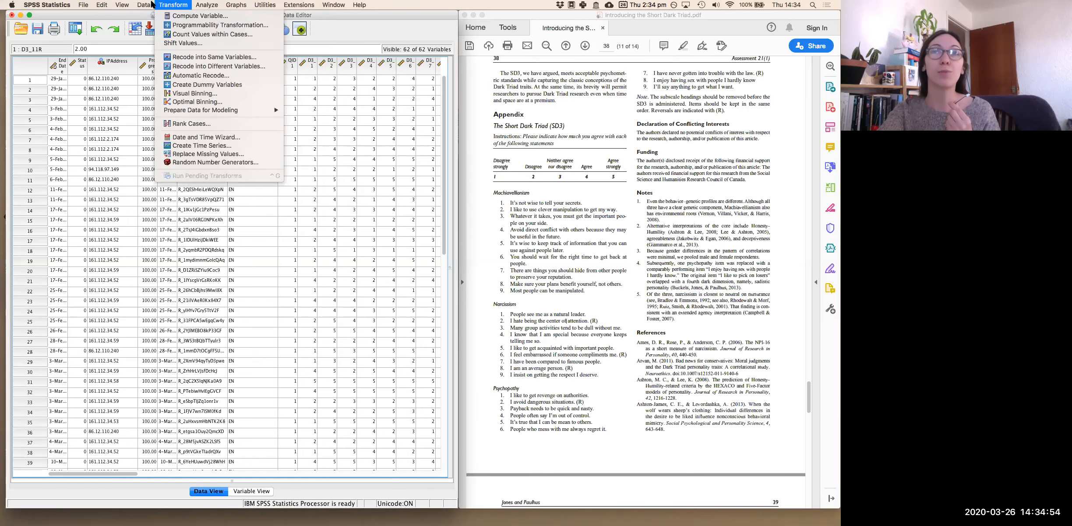
left_click(183, 16)
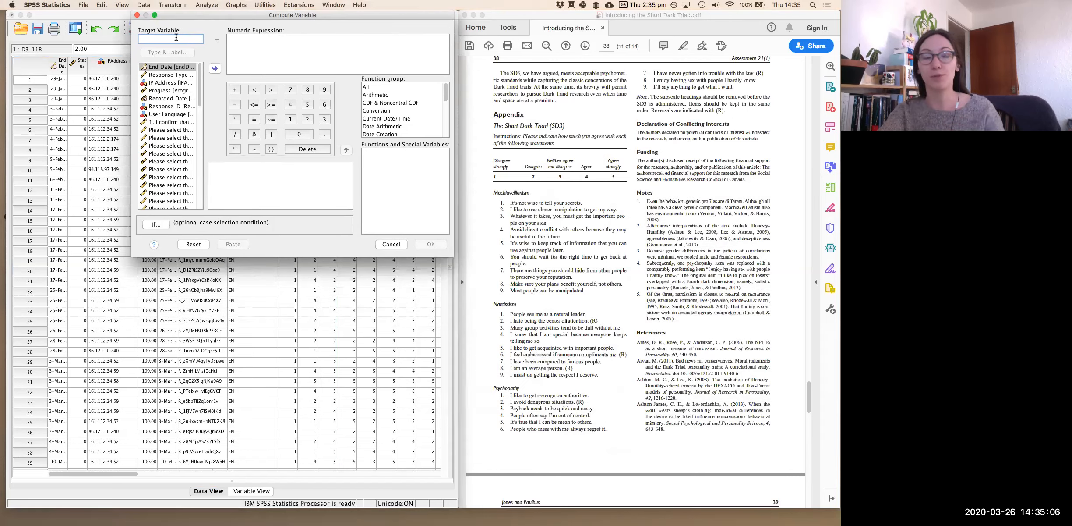
type("MACH")
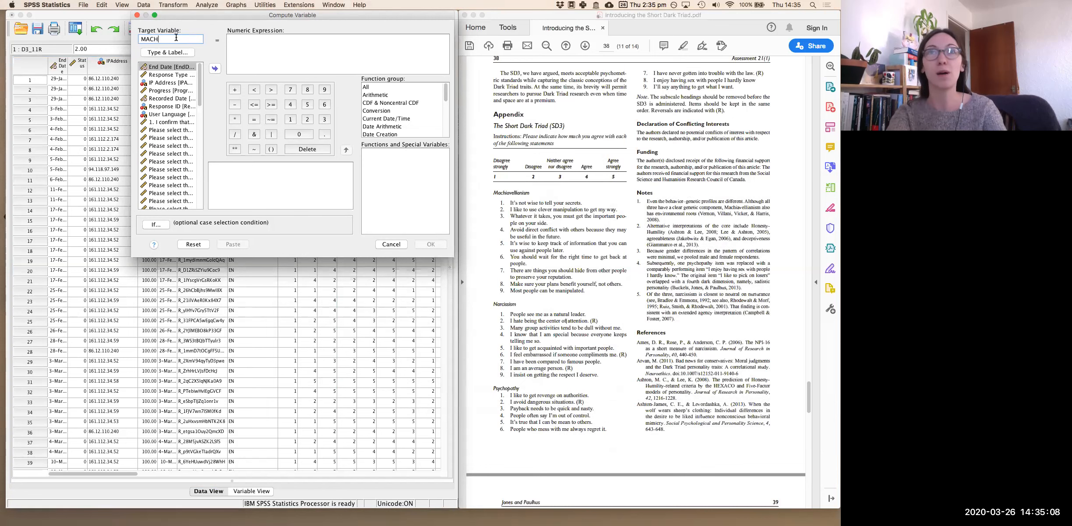
type("_Total")
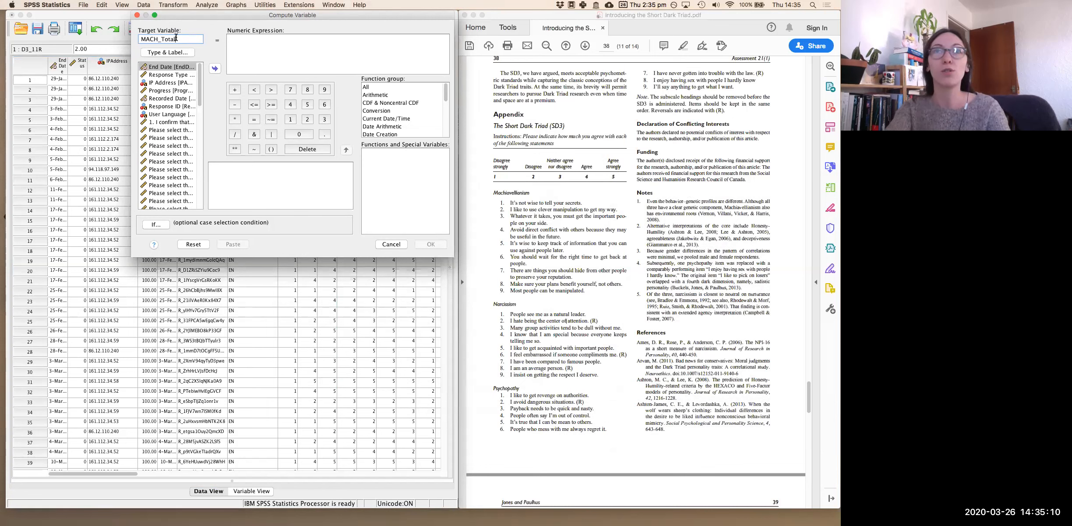
- Show variable names instead of labels in the source list and find the D3 items
left_click(175, 91)
right_click(174, 92)
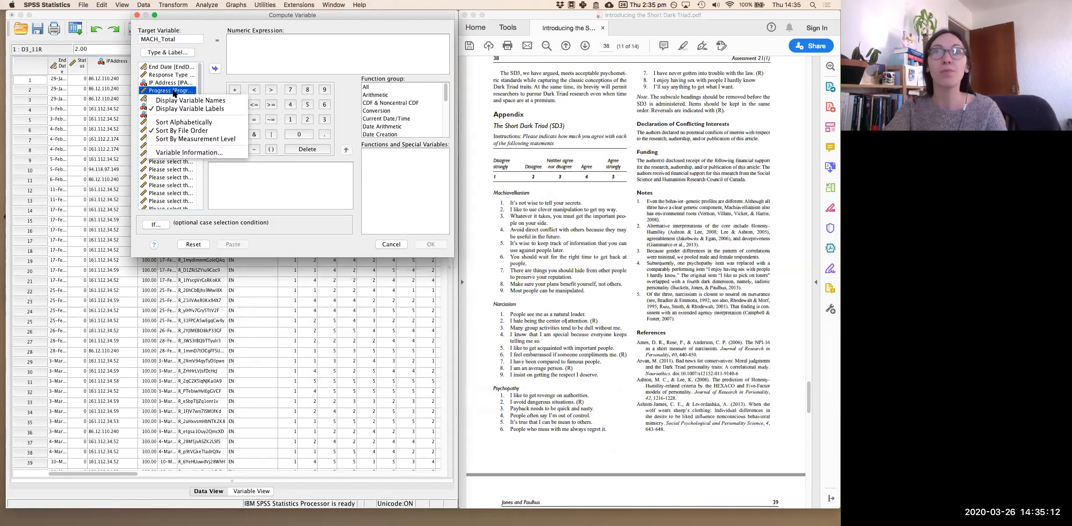
left_click(176, 105)
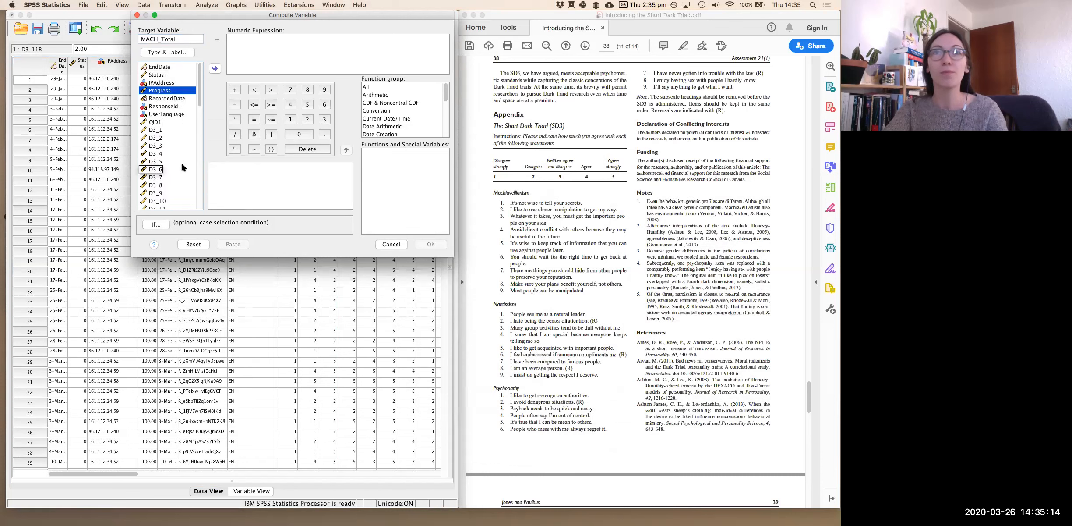
scroll(181, 164, "down", 8)
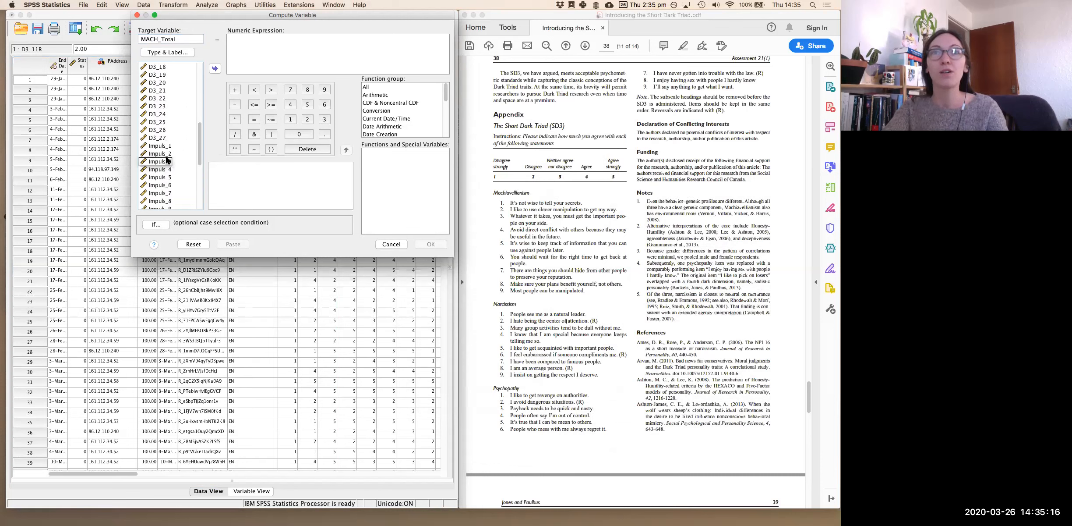
scroll(179, 102, "up", 6)
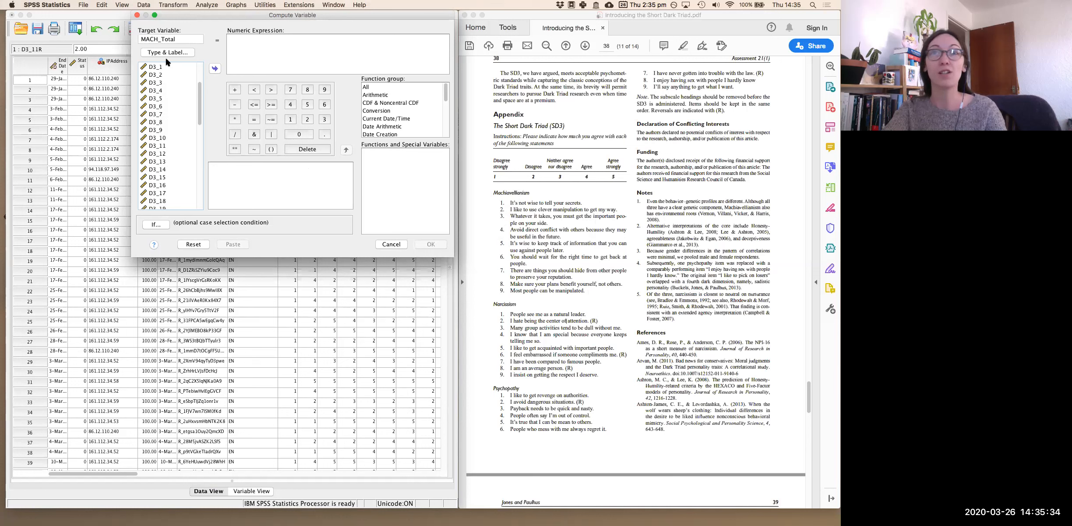
- Build the numeric expression as the sum of D3_1, D3_2, D3_3 and D3_4
left_click(156, 67)
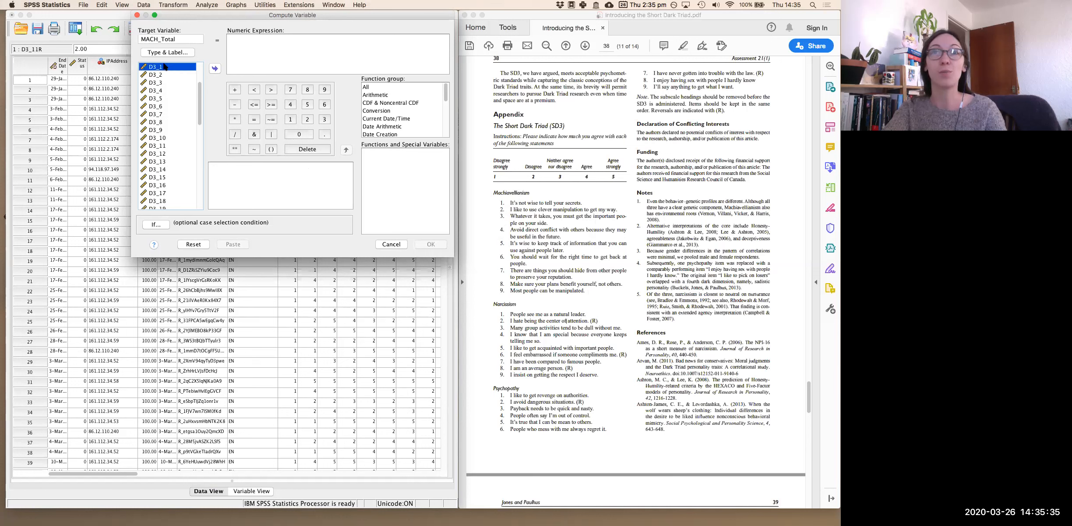
left_click(214, 68)
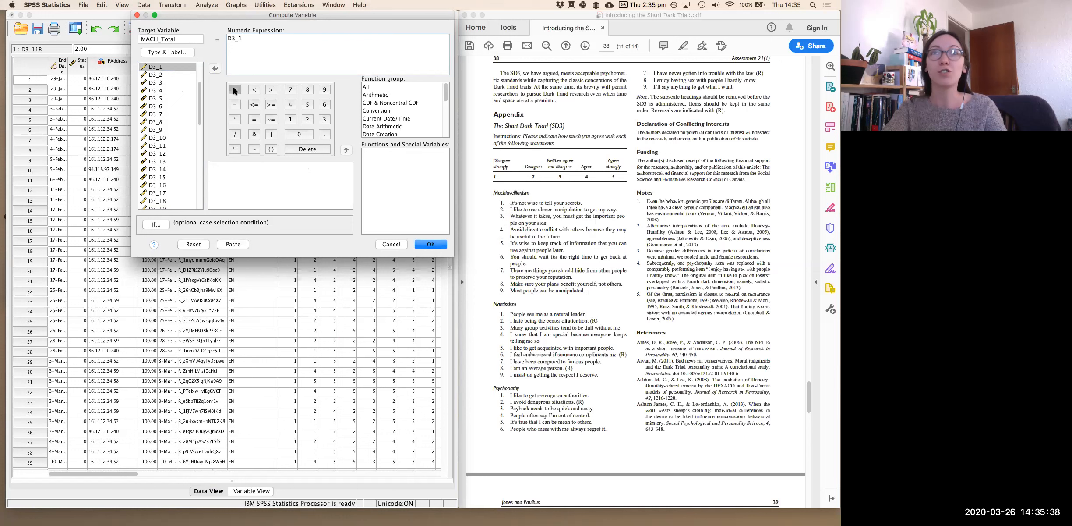
left_click(181, 75)
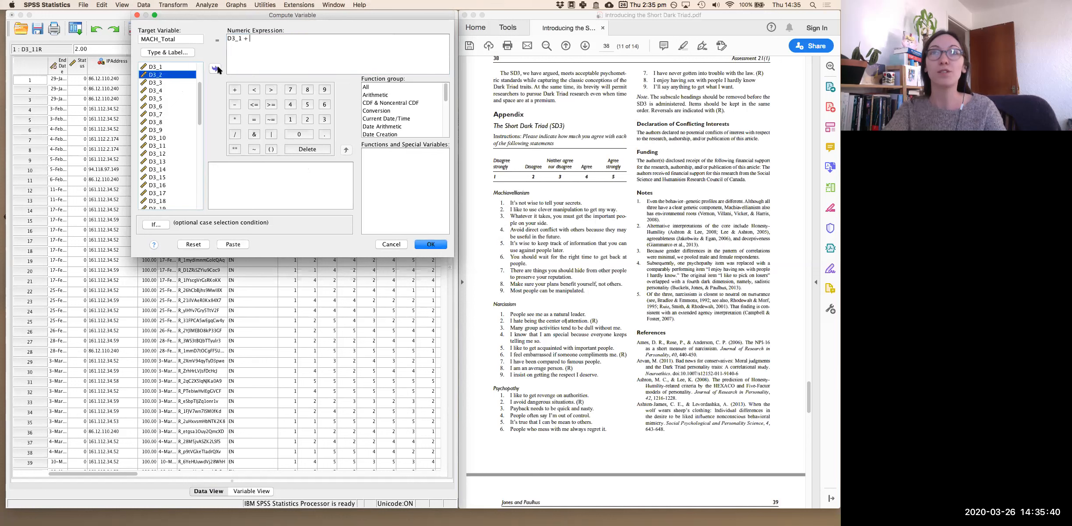
left_click(215, 69)
left_click(235, 89)
left_click(178, 81)
left_click(215, 69)
left_click(235, 90)
left_click(177, 90)
left_click(214, 68)
- Extend the sum in the numeric expression with D3_5, D3_6 and D3_7
left_click(171, 98)
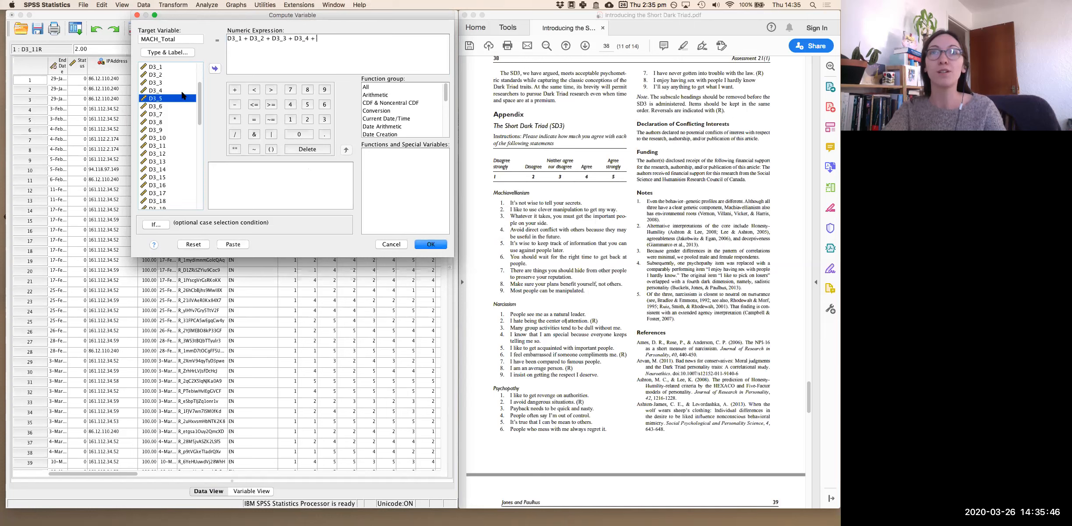
left_click(214, 68)
left_click(186, 106)
left_click(215, 69)
left_click(234, 89)
left_click(172, 112)
left_click(215, 69)
left_click(234, 89)
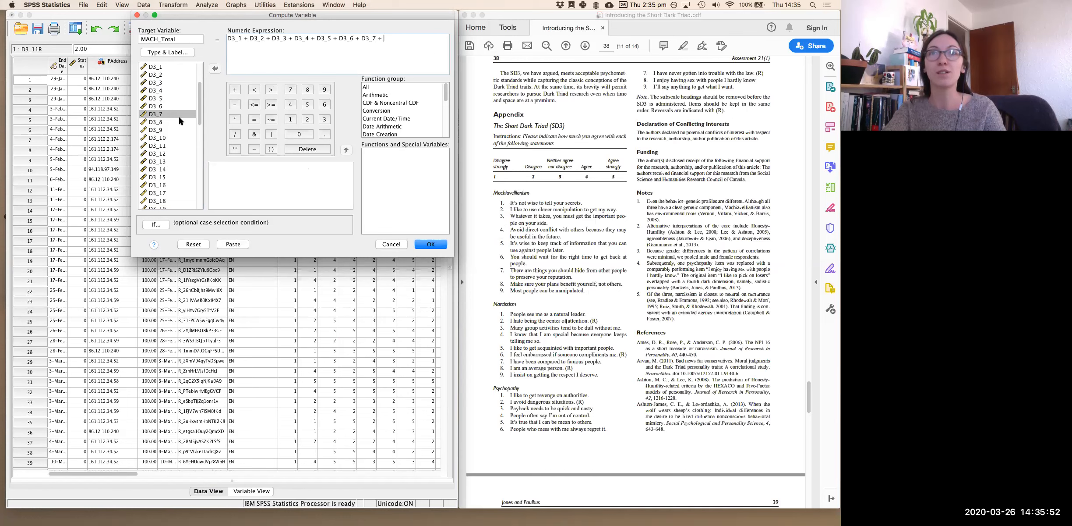
- Complete the Machiavellianism sum with D3_8 and D3_9 and compute the variable
left_click(175, 121)
left_click(214, 69)
left_click(174, 124)
left_click(215, 69)
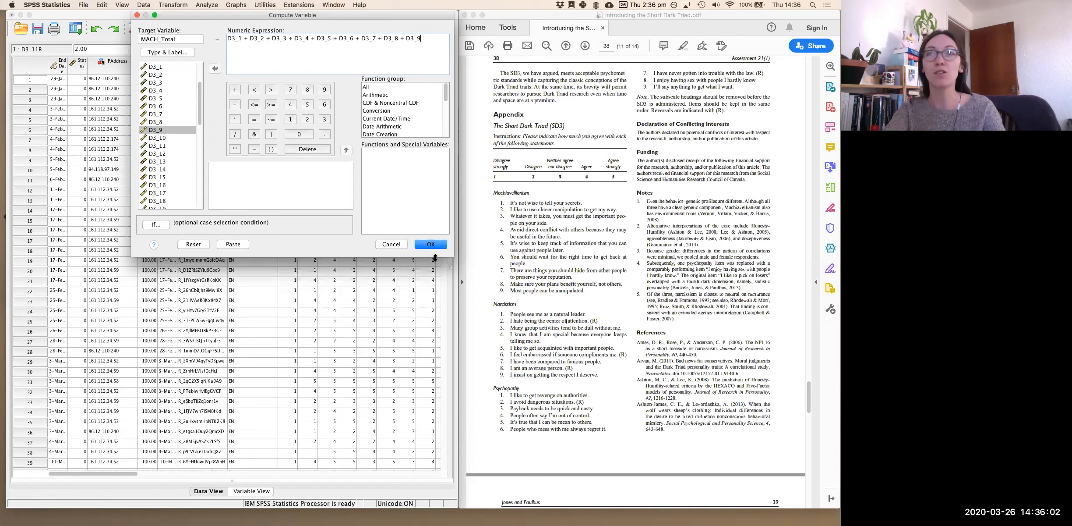
left_click(432, 245)
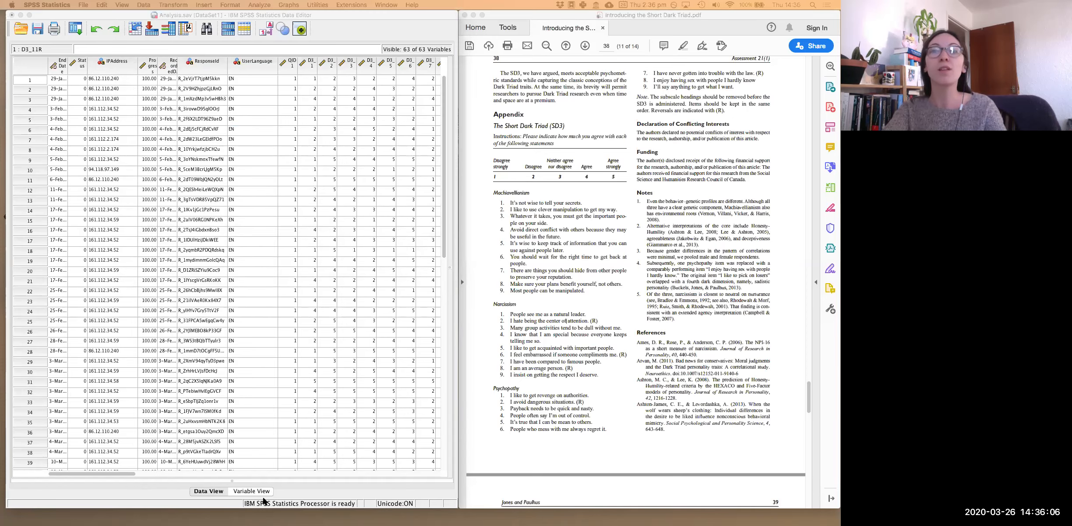
- Check the MACH_Total scores for all participants at the end of the data
scroll(321, 365, "right", 15)
scroll(320, 364, "right", 10)
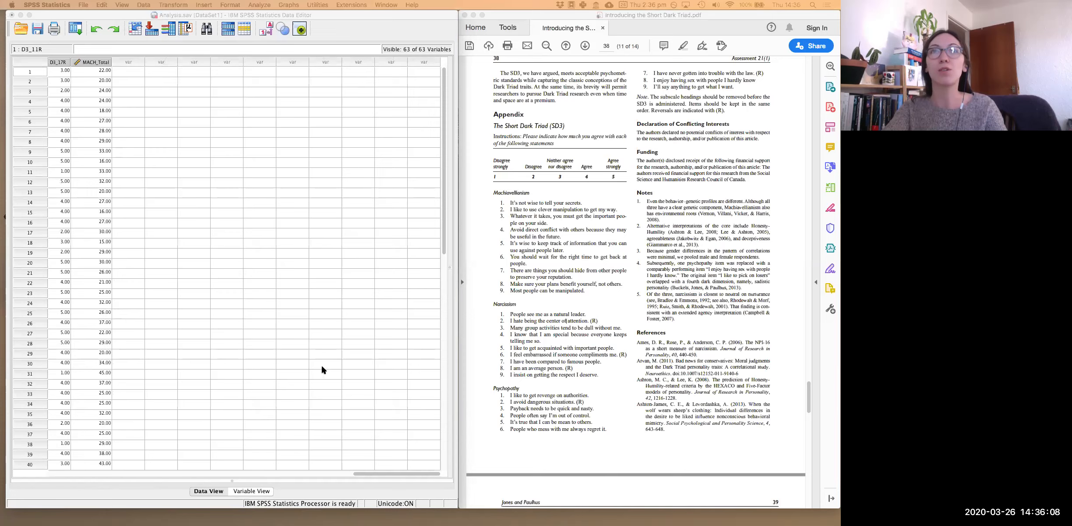
scroll(320, 364, "up", 1)
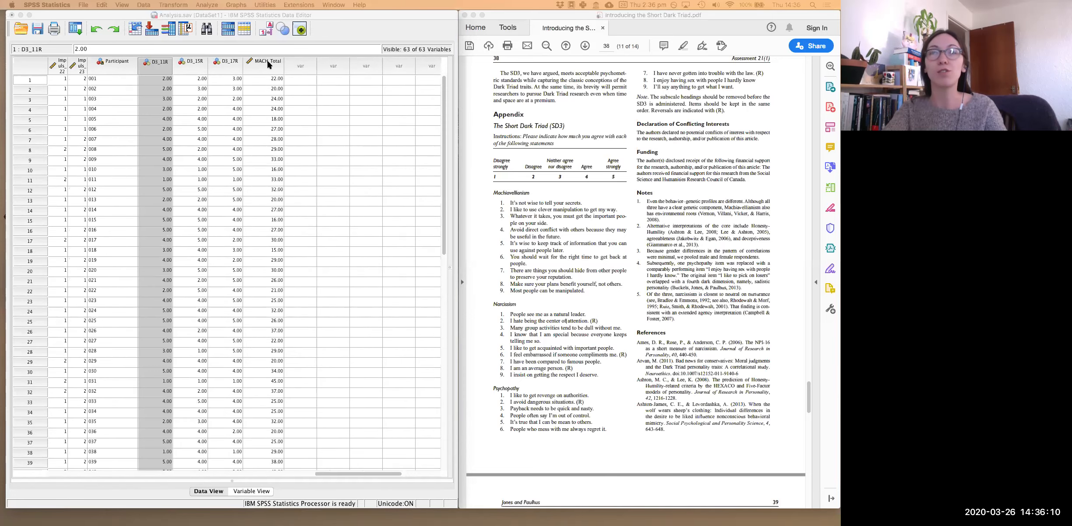
left_click(267, 61)
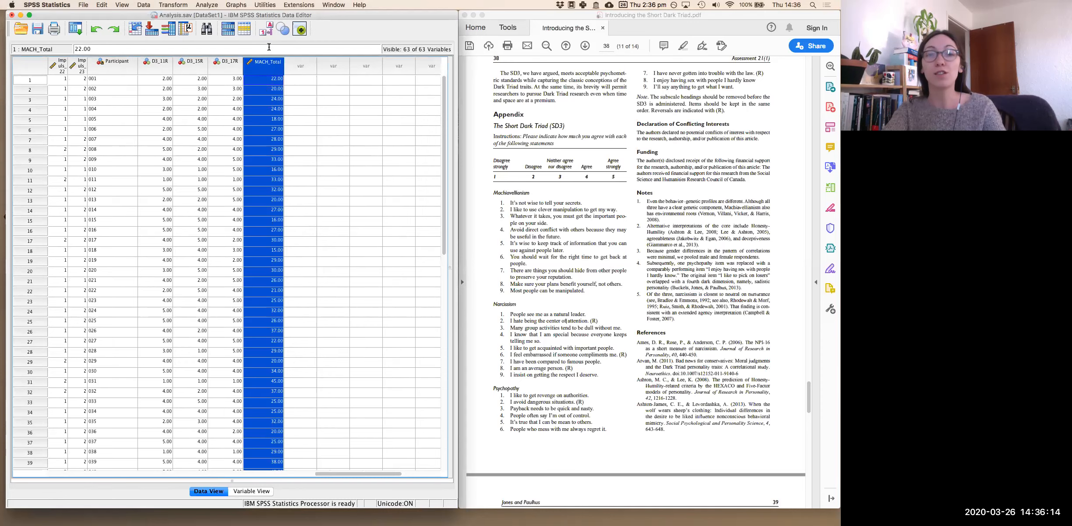
scroll(269, 100, "down", 5)
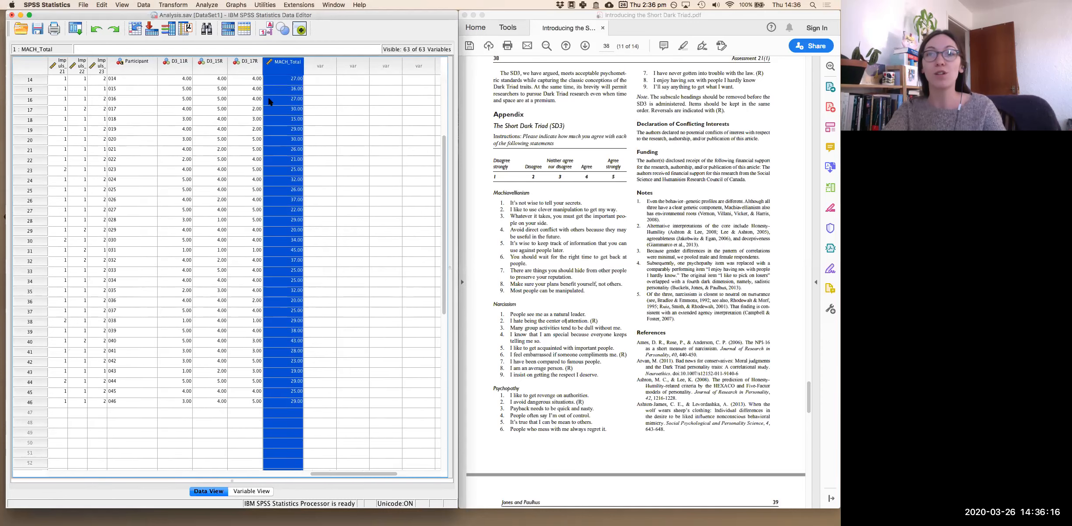
scroll(269, 100, "up", 5)
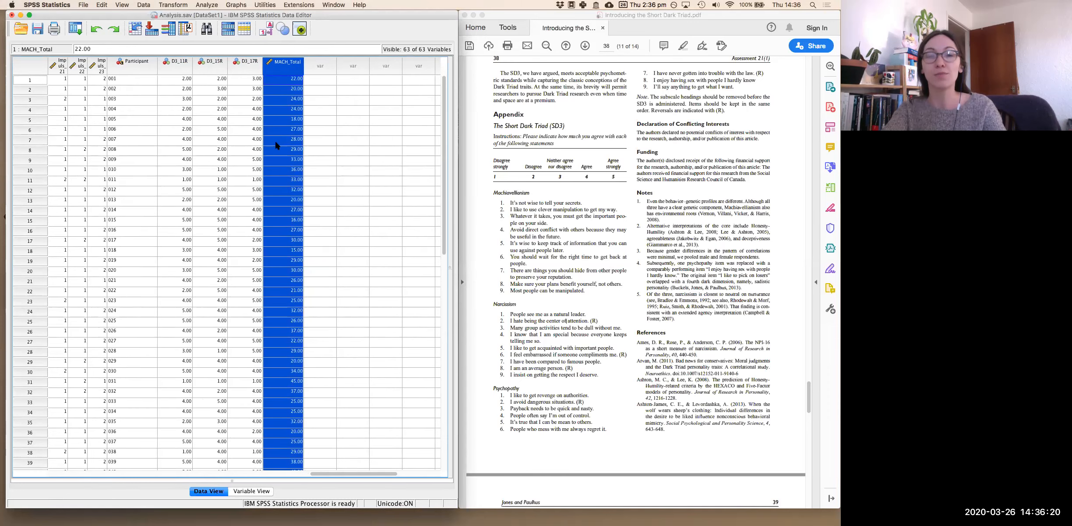
left_click(321, 89)
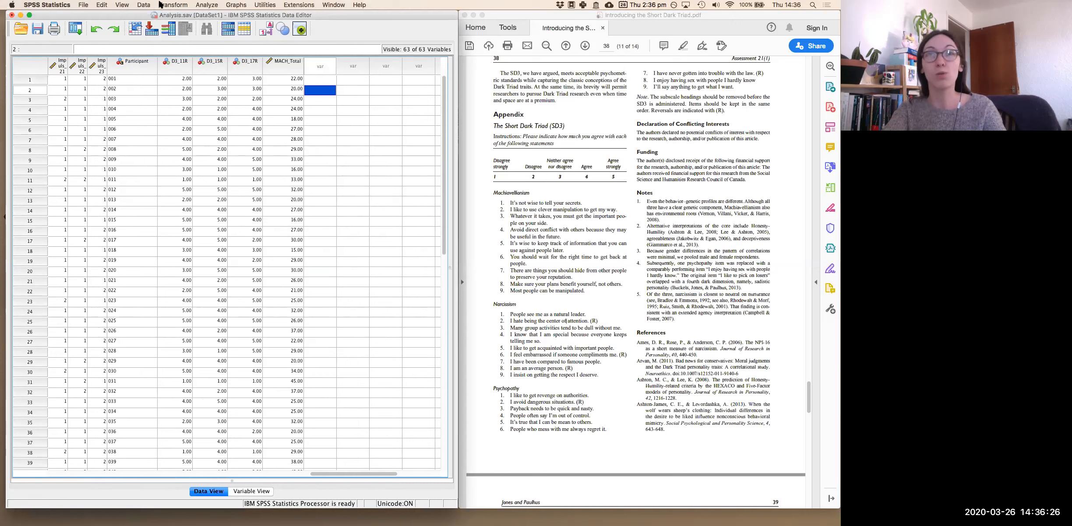
- Start a new computed variable with the target name NARC_Total and clear the previous numeric expression
left_click(175, 5)
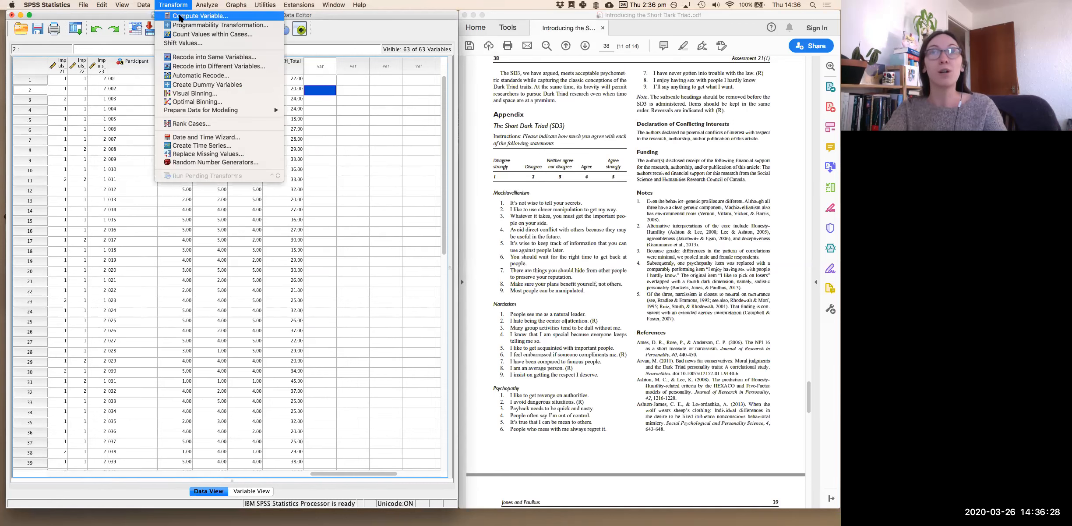
left_click(180, 16)
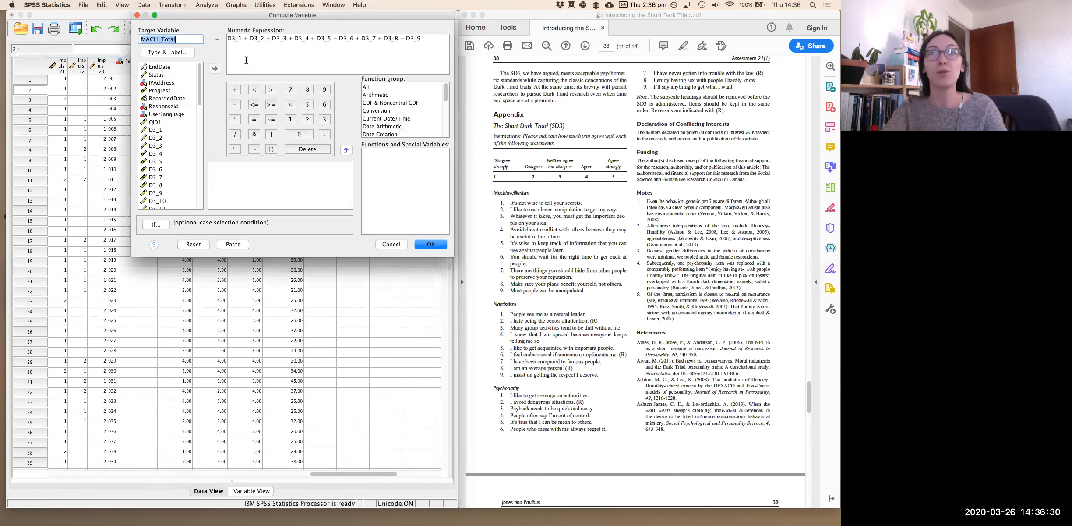
left_click(158, 39)
key("BackSpace")
key("BackSpace")
key("BackSpace")
key("BackSpace")
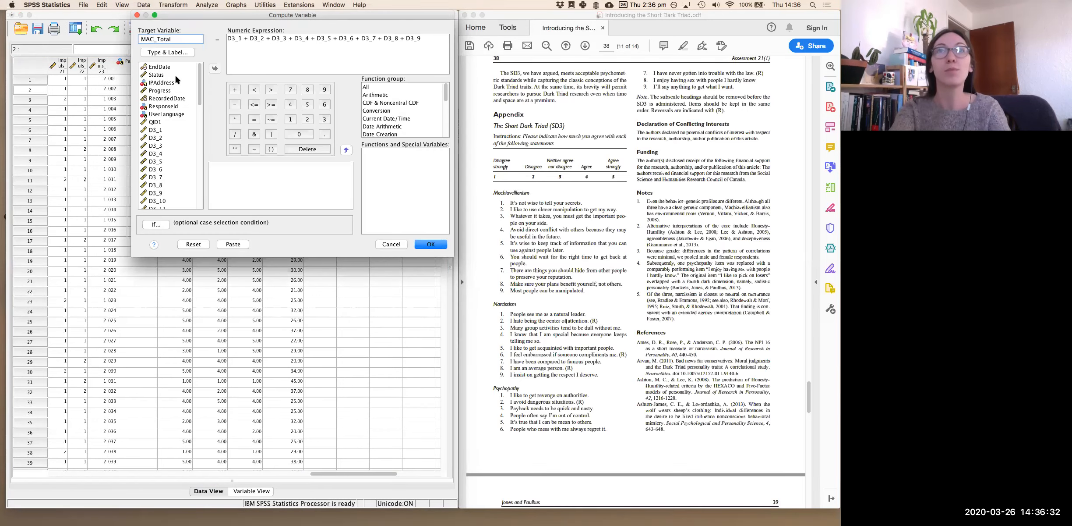
type("N")
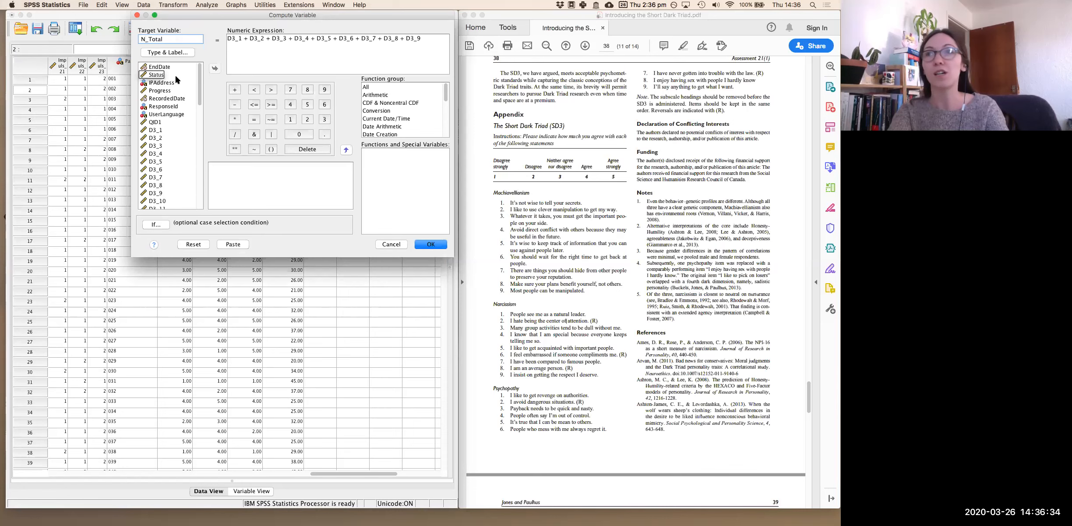
type("ARC")
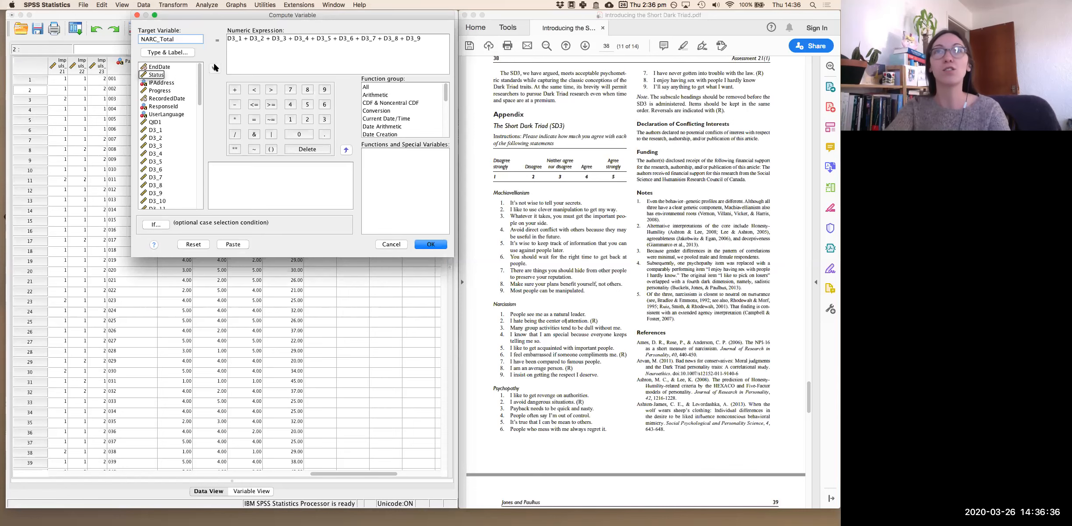
left_click(236, 38)
key("super+a")
key("BackSpace")
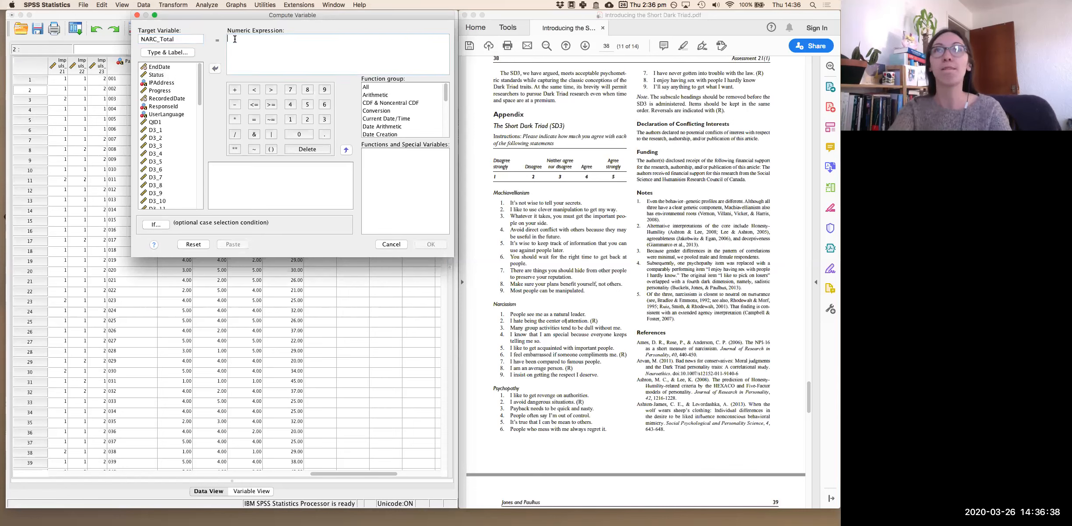
- Begin the NARC_Total sum with D3_10 plus the reverse-coded item D3_11R
scroll(160, 132, "down", 3)
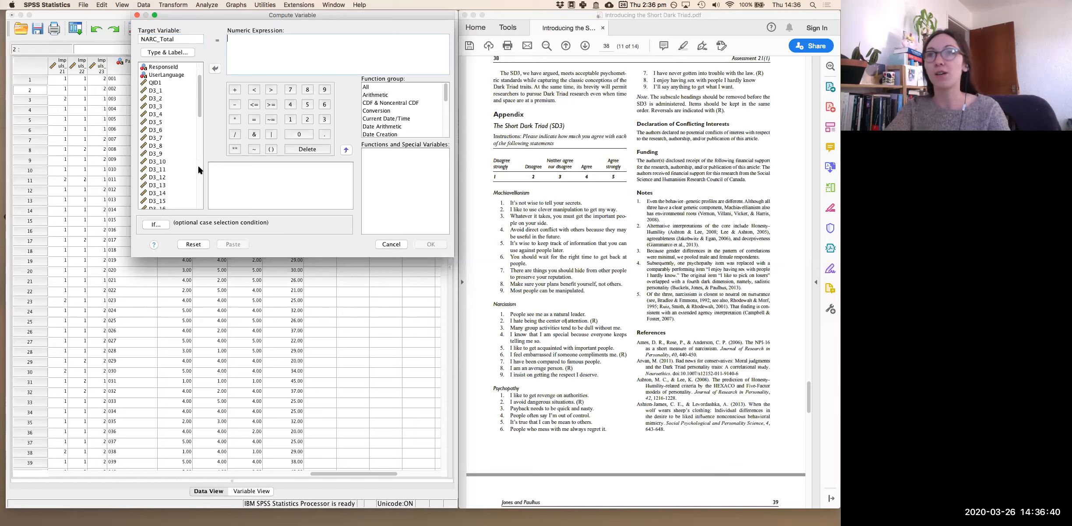
left_click(162, 163)
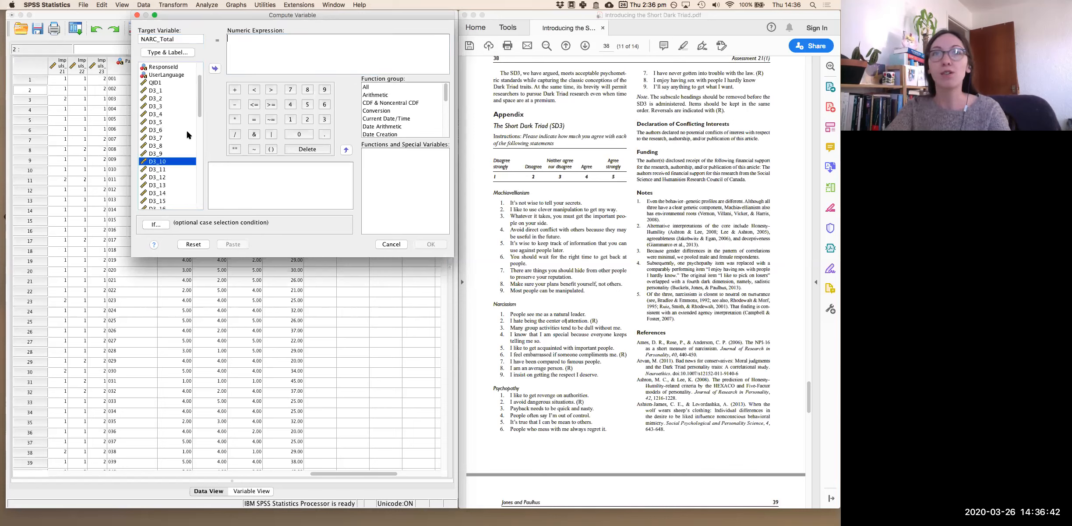
scroll(186, 129, "down", 3)
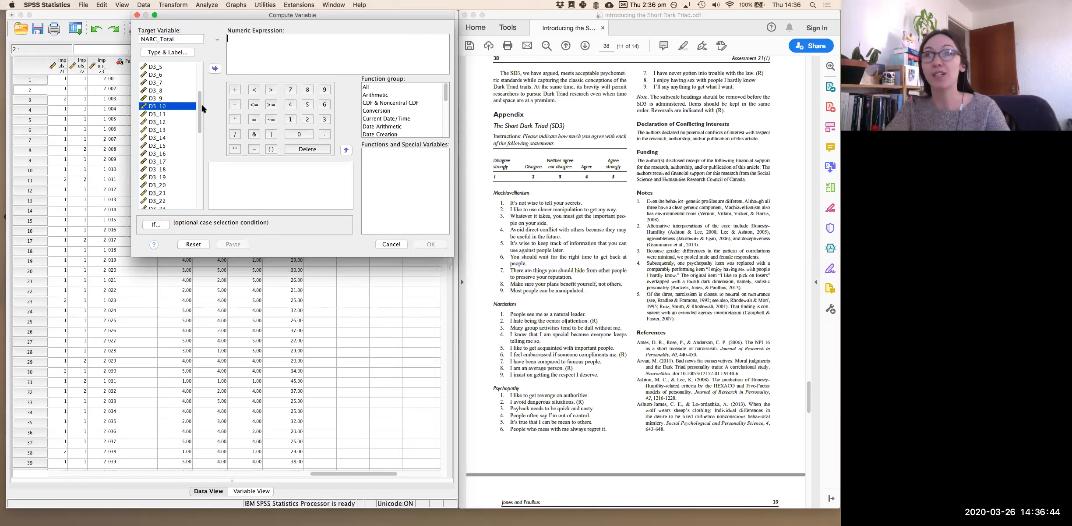
left_click(214, 67)
left_click(234, 89)
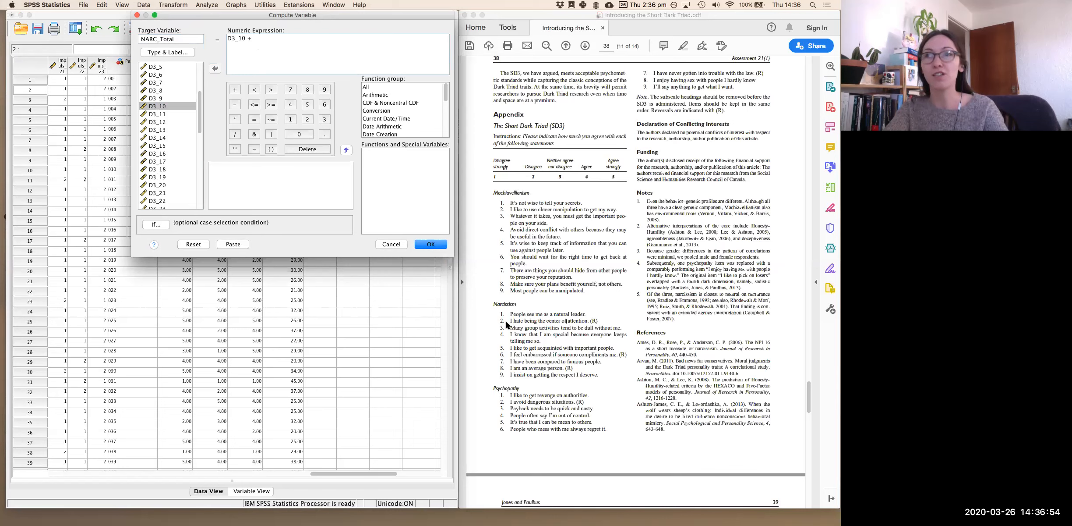
scroll(167, 176, "down", 10)
left_click(159, 181)
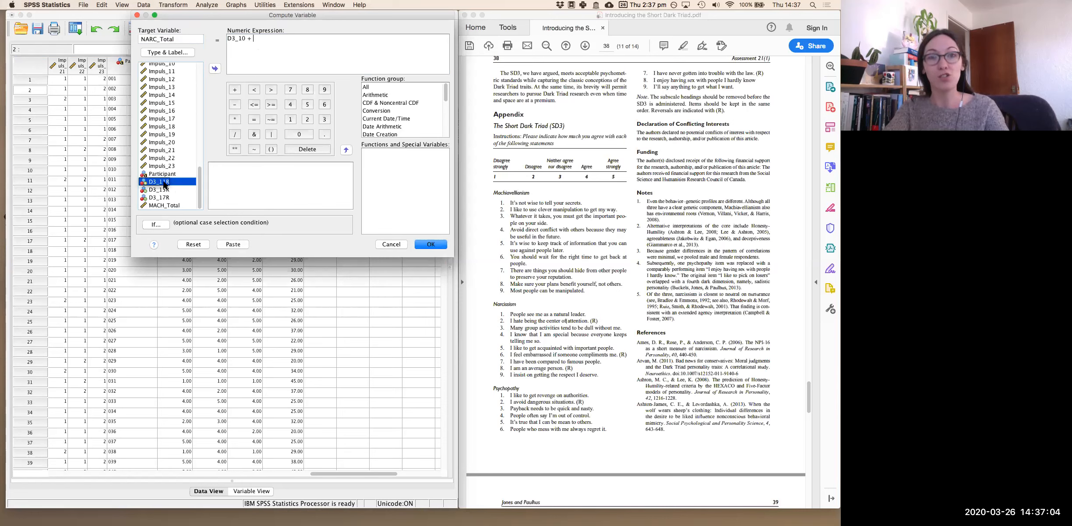
left_click(216, 69)
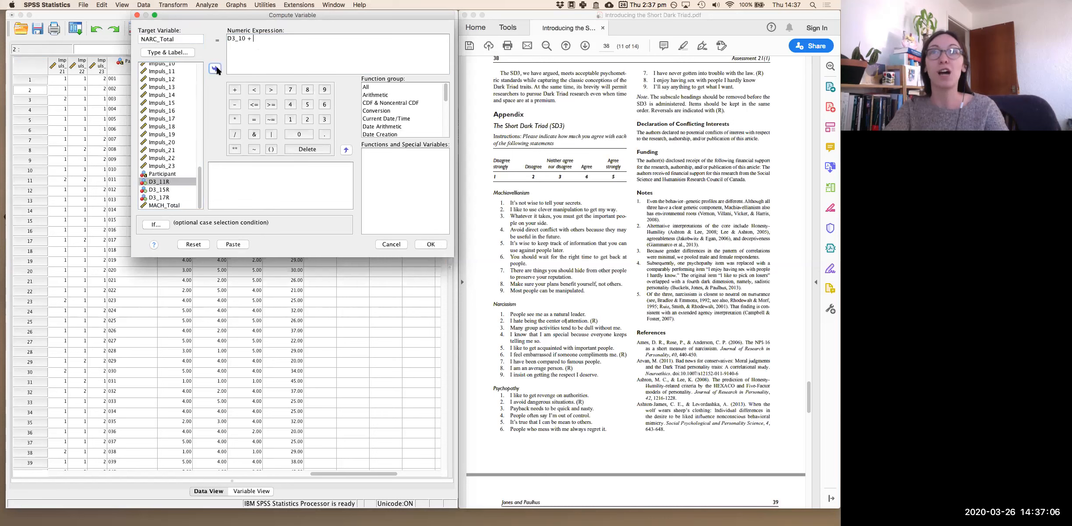
left_click(235, 89)
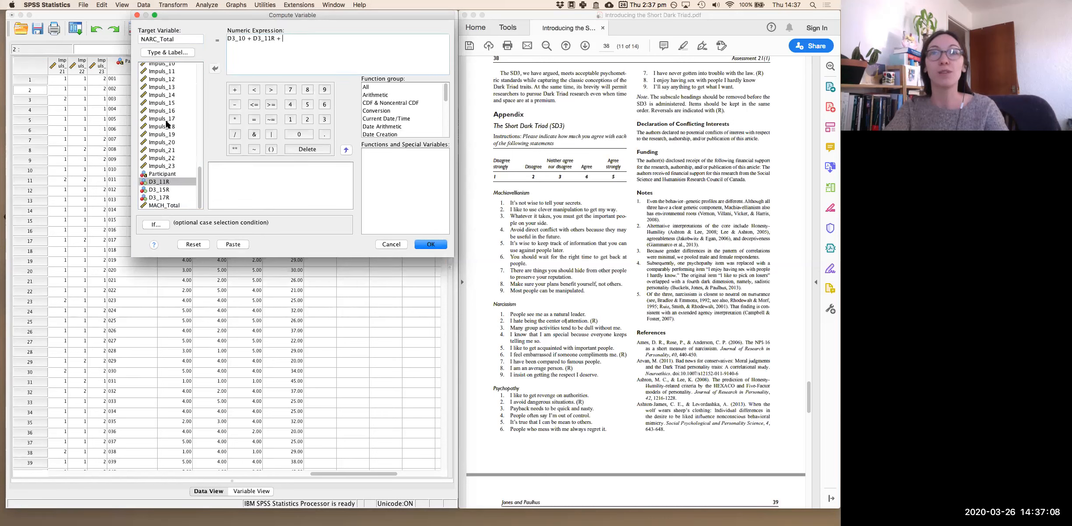
- Extend the NARC_Total sum with D3_12, D3_13 and D3_14
scroll(166, 119, "up", 10)
scroll(165, 119, "down", 2)
left_click(164, 138)
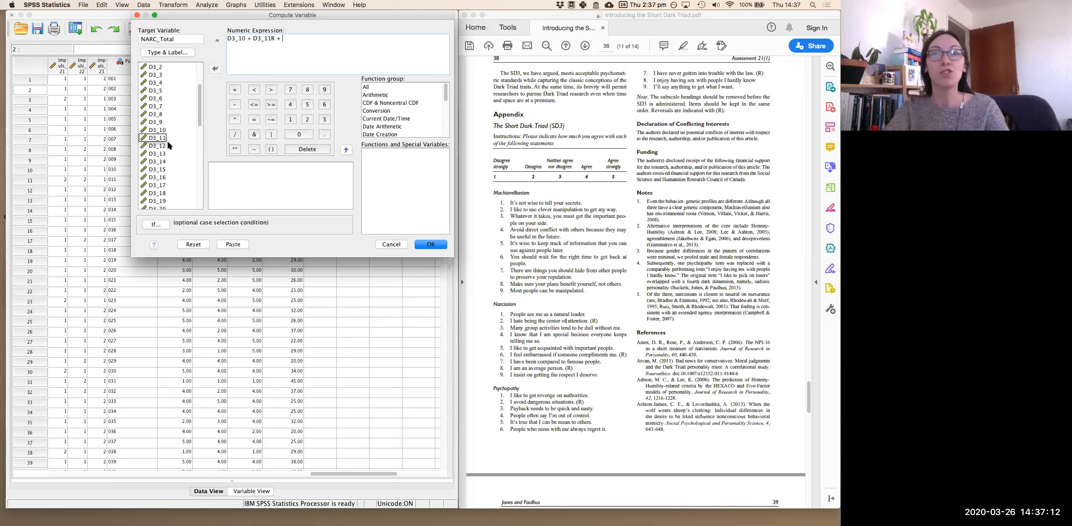
left_click(163, 146)
left_click(215, 68)
left_click(235, 90)
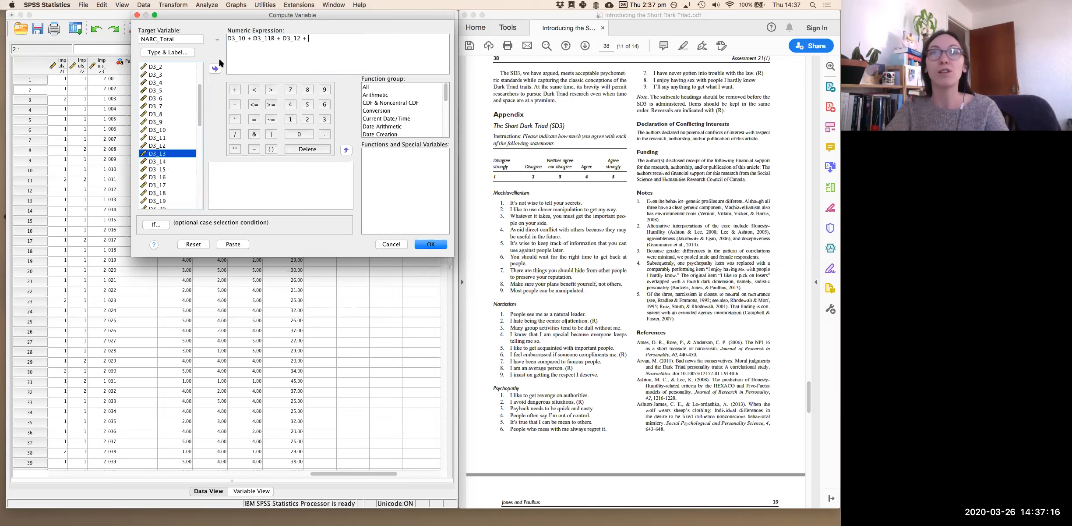
left_click(215, 68)
type("+")
double_click(159, 161)
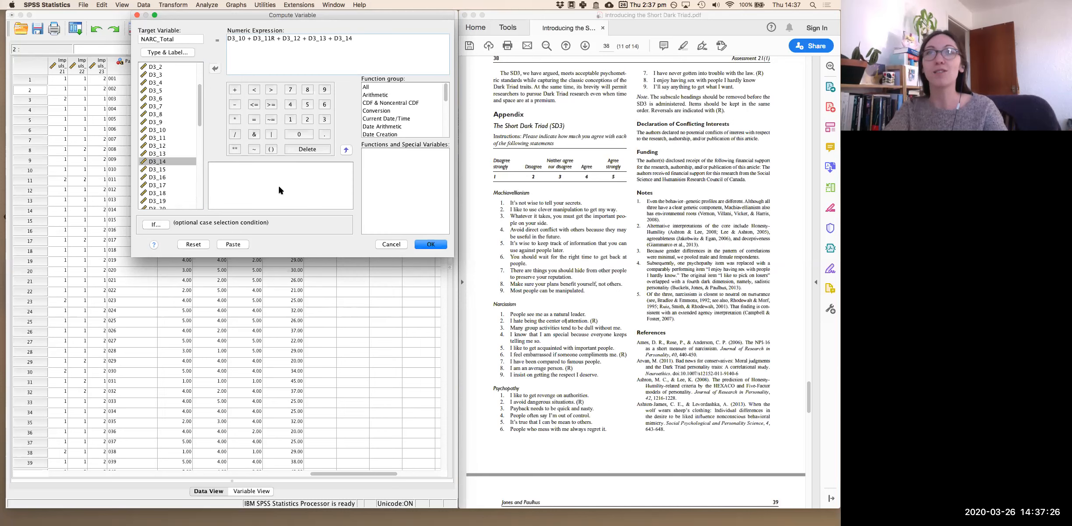
- Add the reverse-coded D3_15R and the original D3_16 to the NARC_Total sum
scroll(152, 193, "down", 10)
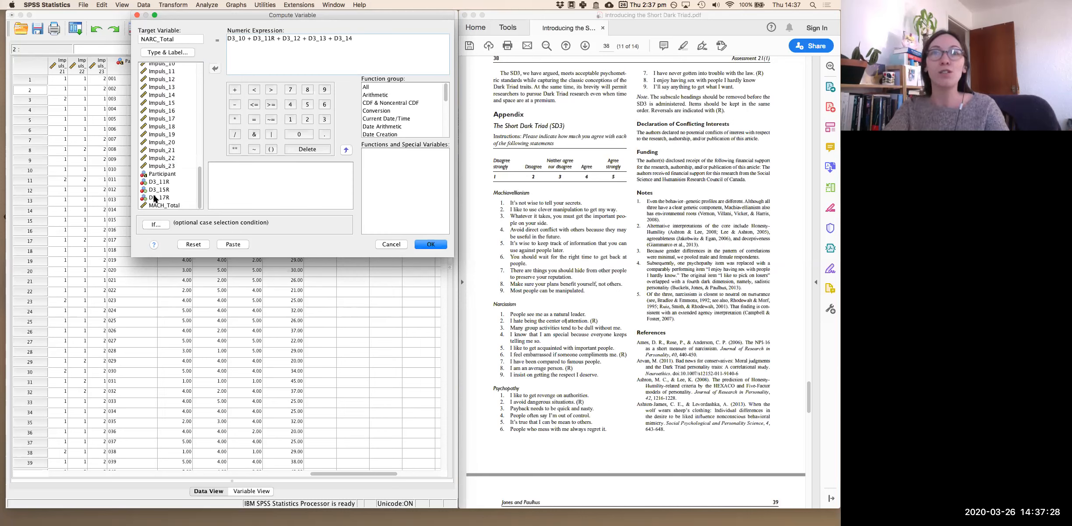
left_click(159, 191)
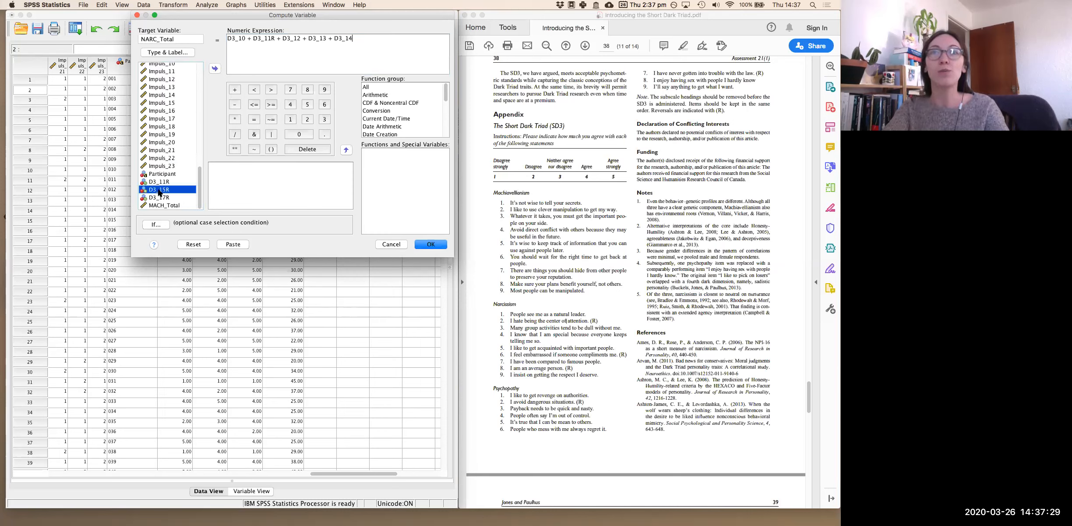
left_click(215, 68)
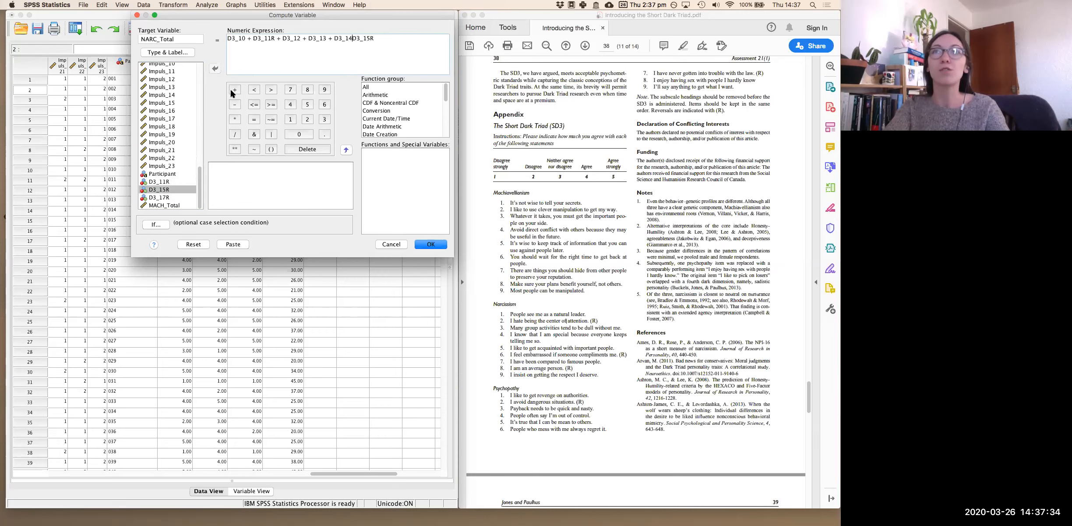
type("+")
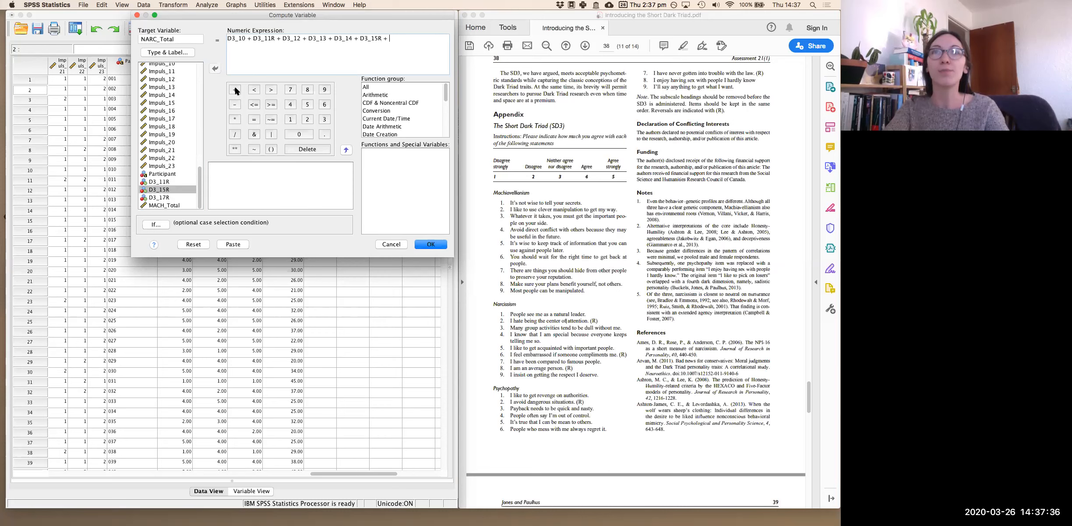
scroll(179, 118, "up", 5)
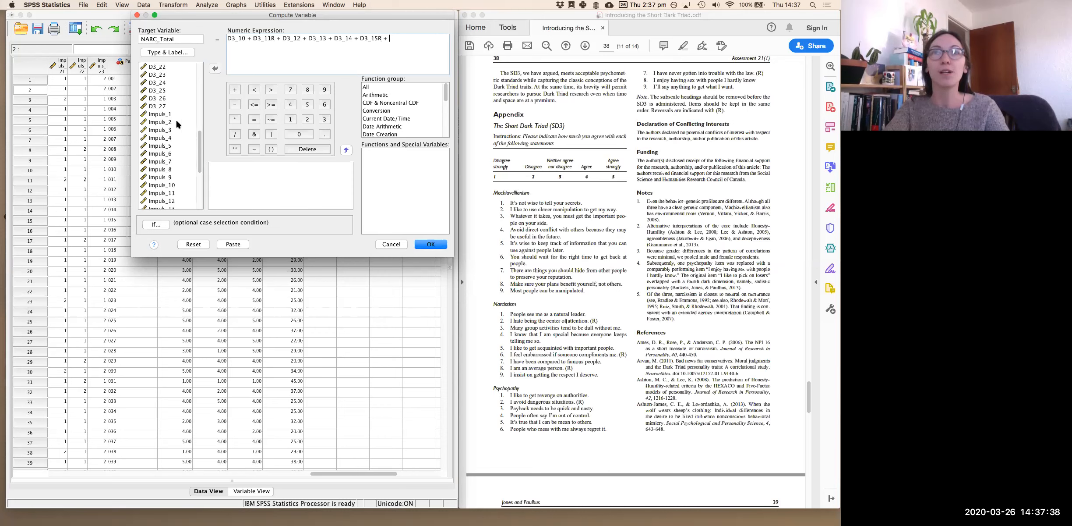
scroll(177, 121, "up", 5)
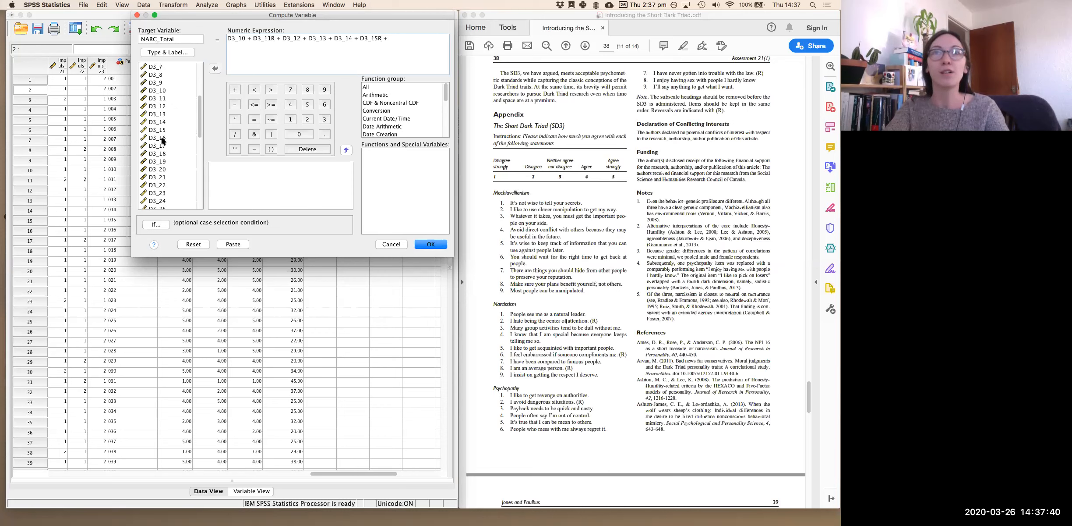
double_click(161, 139)
left_click(235, 90)
- Complete the narcissism sum with D3_17R and D3_18 and compute the variable
scroll(172, 129, "down", 10)
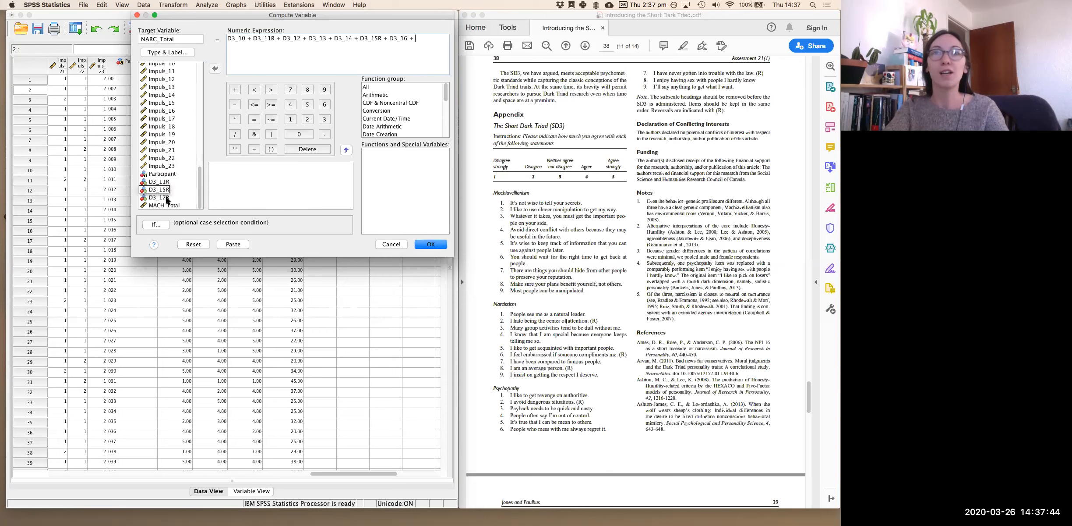
double_click(166, 197)
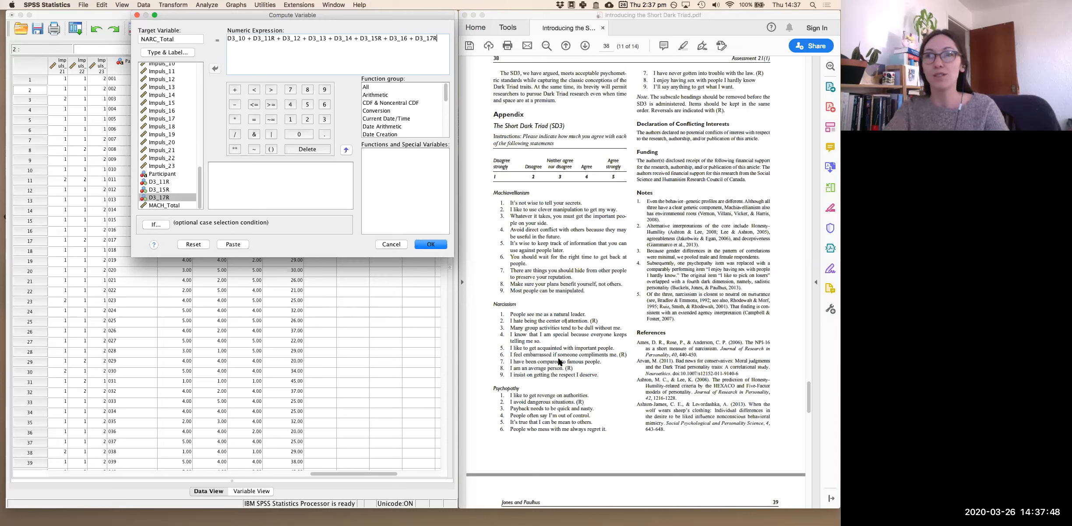
scroll(178, 160, "up", 8)
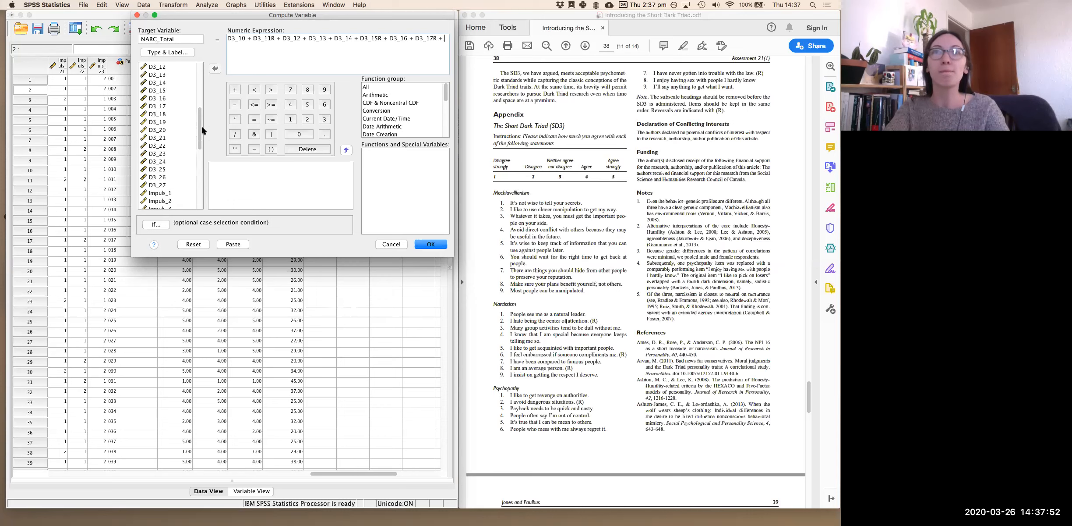
left_click(177, 114)
left_click(214, 68)
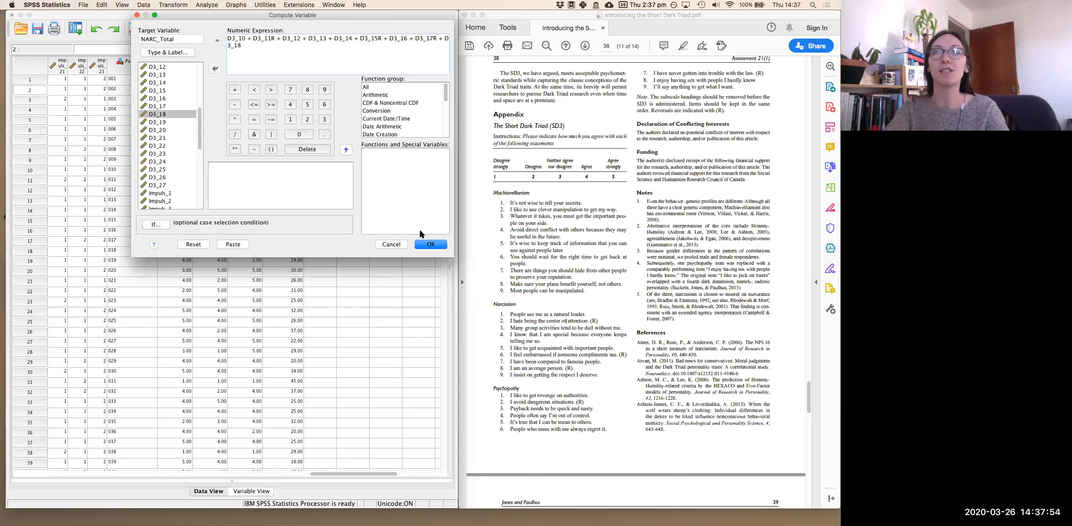
left_click(425, 244)
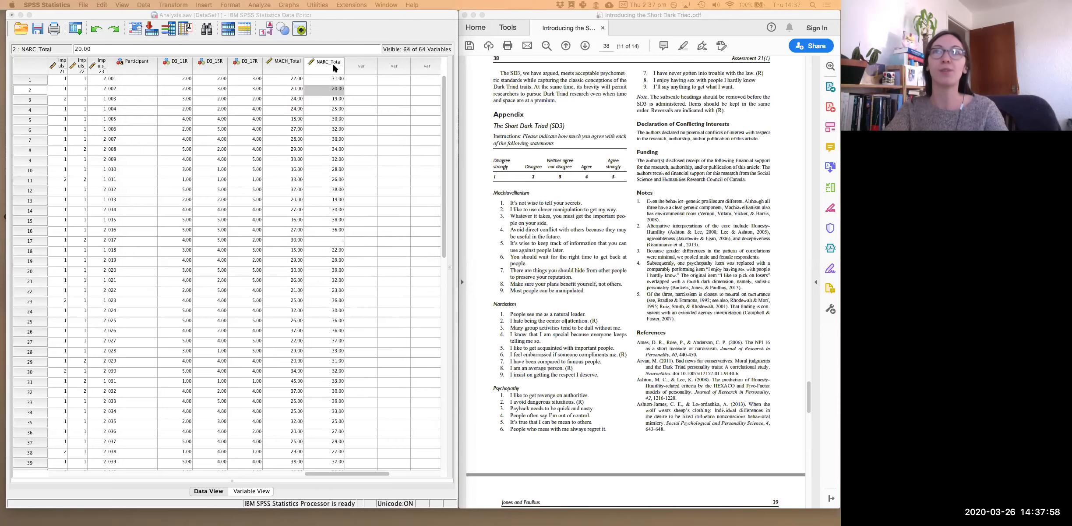
- Review the NARC_Total scores down the column for all participants
left_click(322, 70)
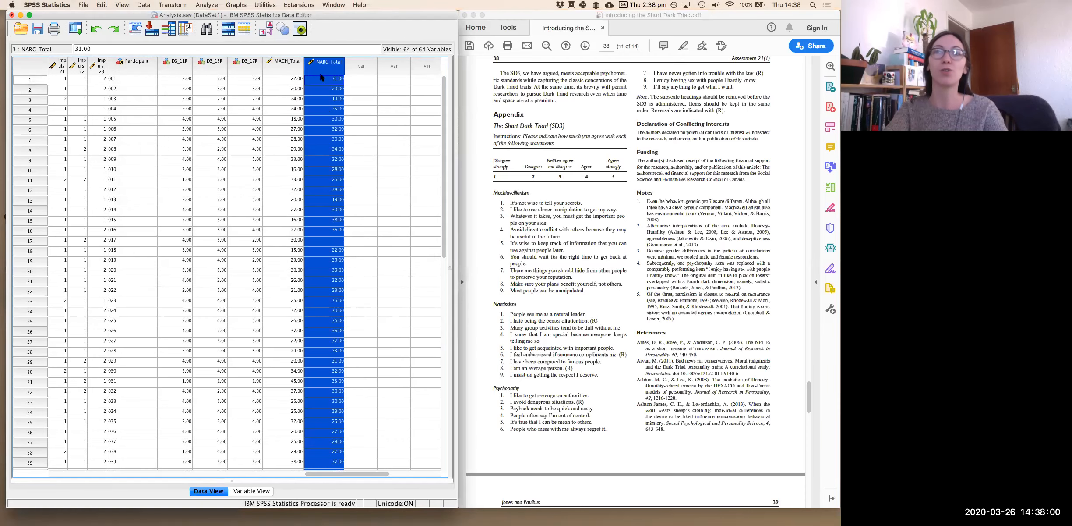
scroll(329, 170, "down", 5)
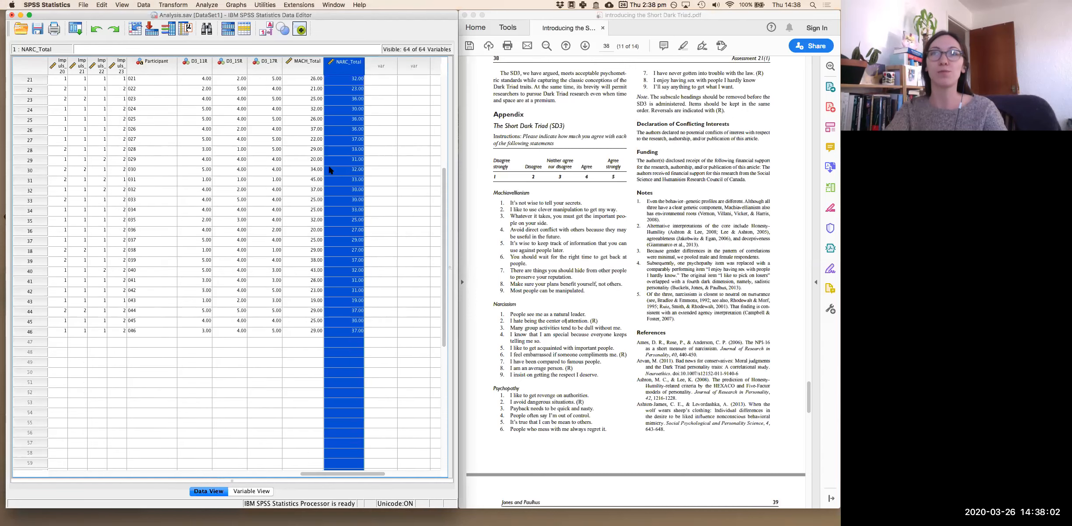
scroll(333, 176, "up", 5)
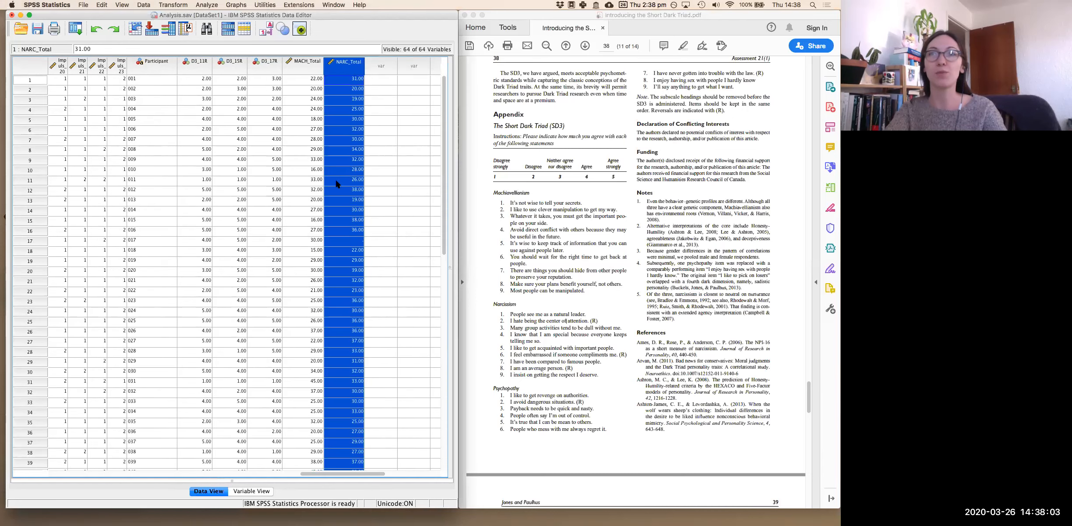
- Inspect the item responses in row 17 to find which missing answer leaves its NARC_Total empty
left_click(346, 242)
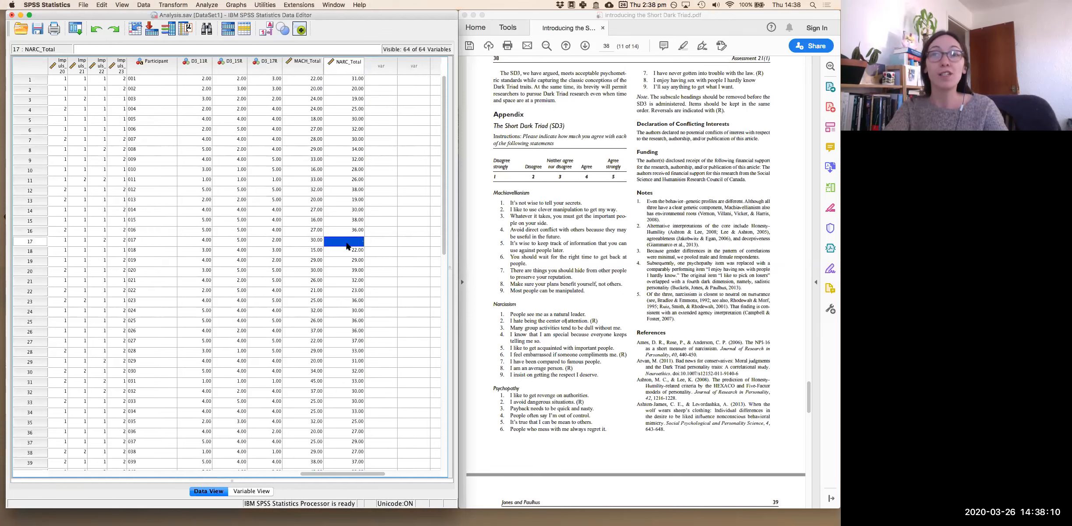
left_click(33, 239)
scroll(234, 248, "right", 5)
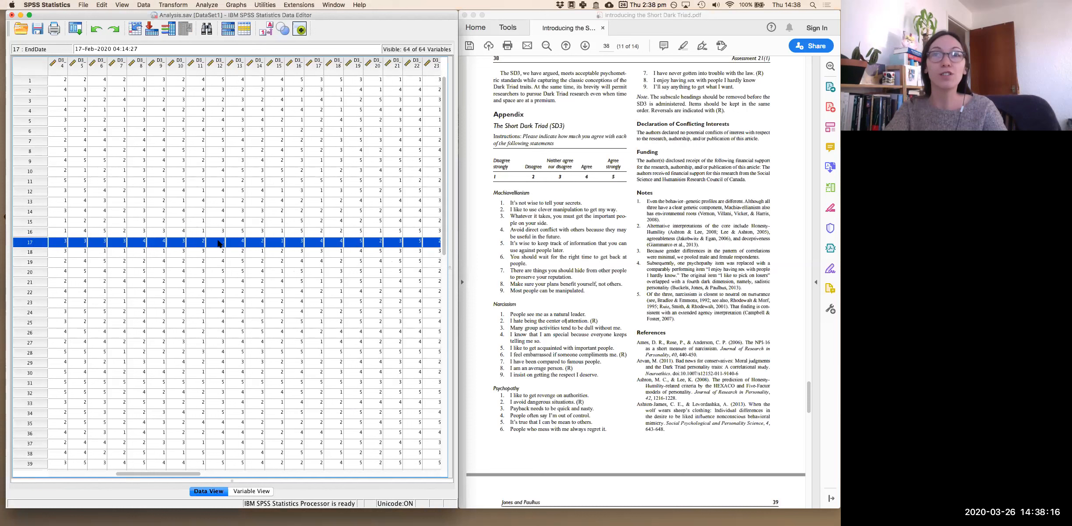
left_click(219, 243)
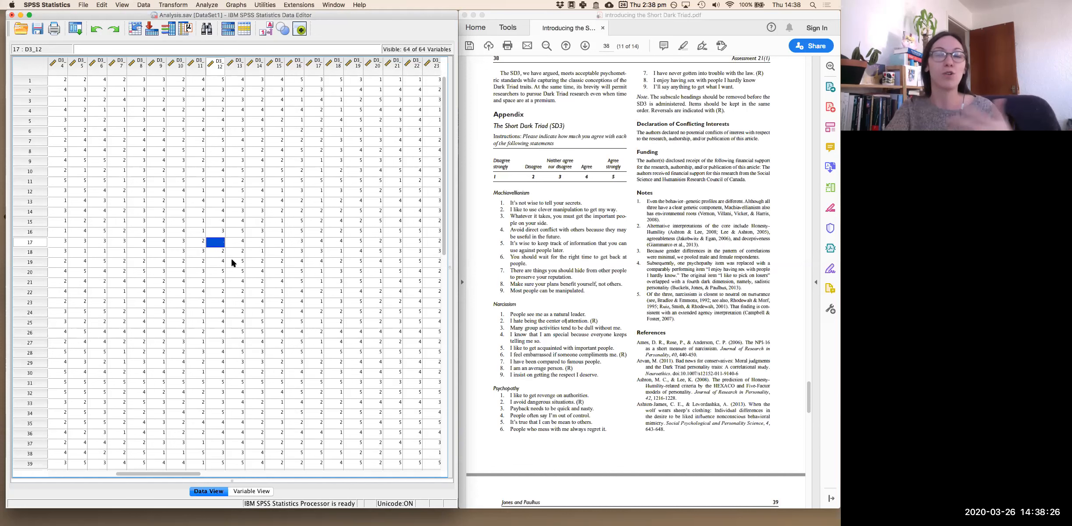
scroll(308, 254, "right", 15)
scroll(308, 255, "right", 8)
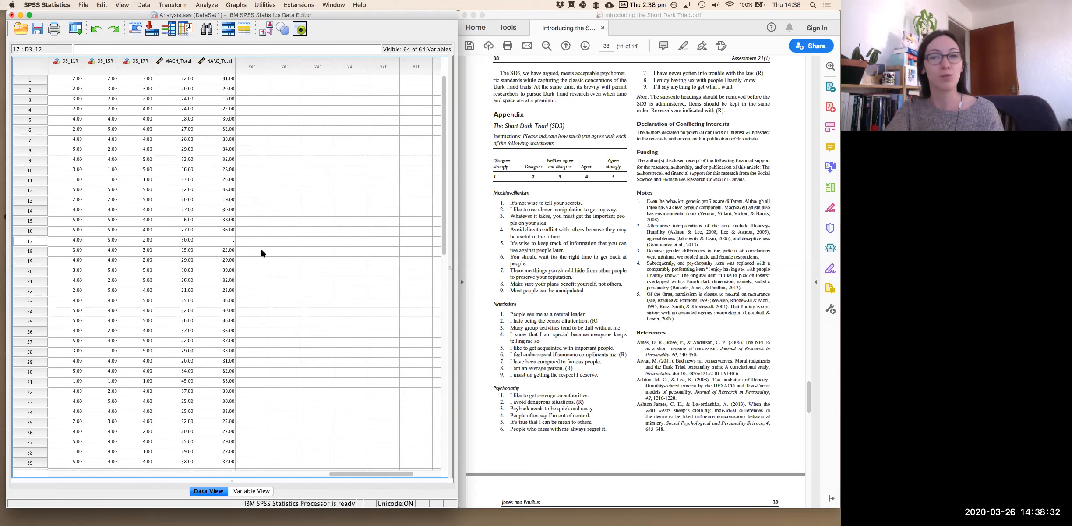
left_click(191, 63)
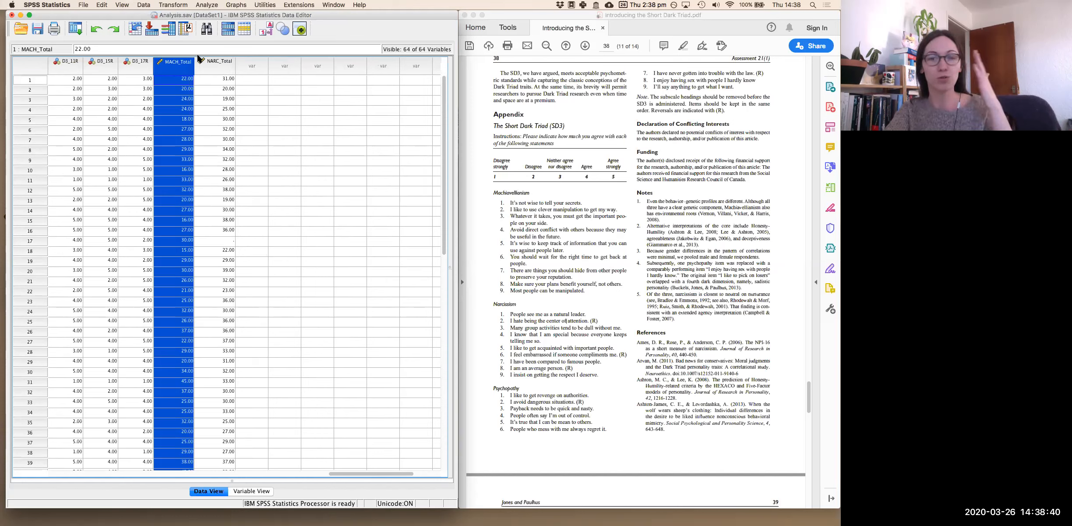
left_click(208, 4)
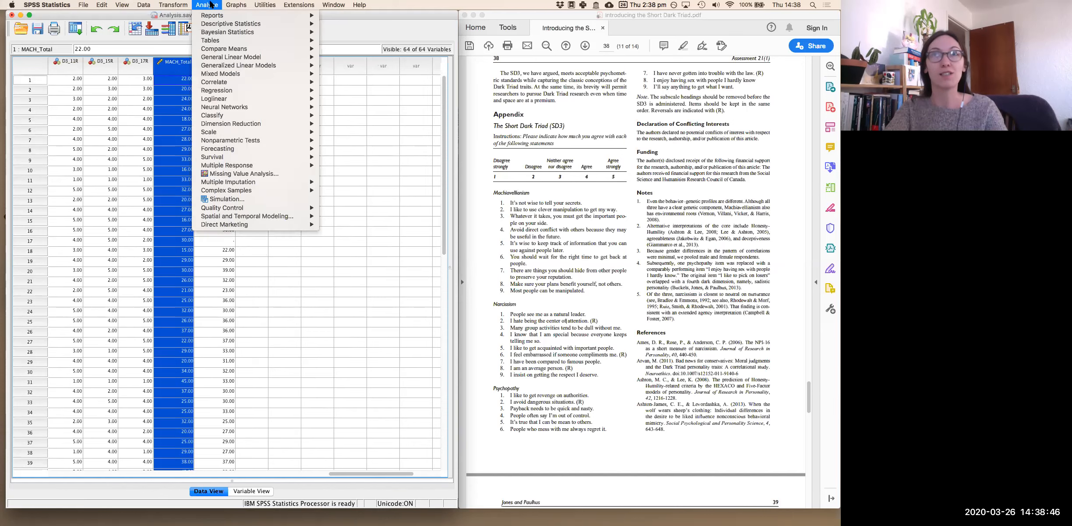
left_click(236, 5)
left_click(332, 154)
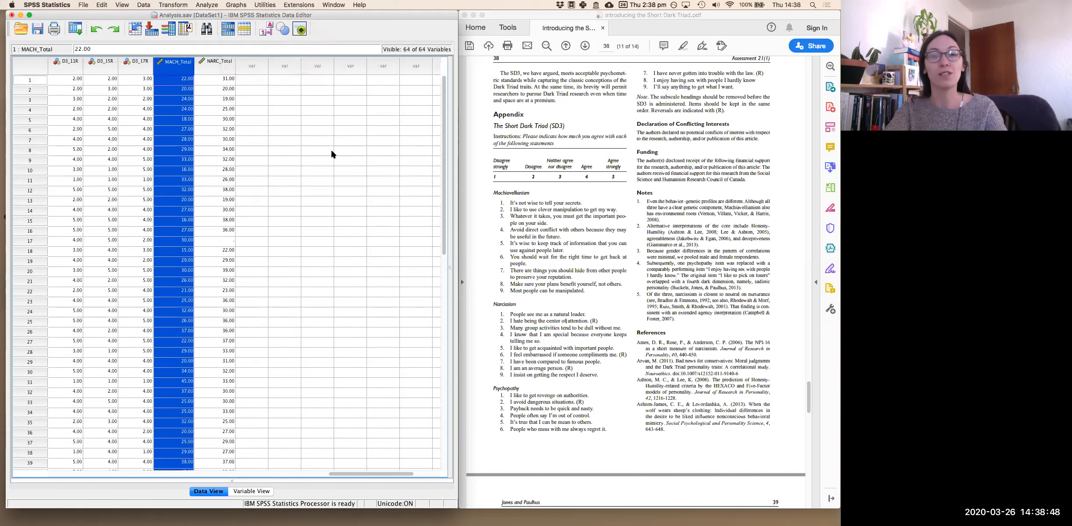